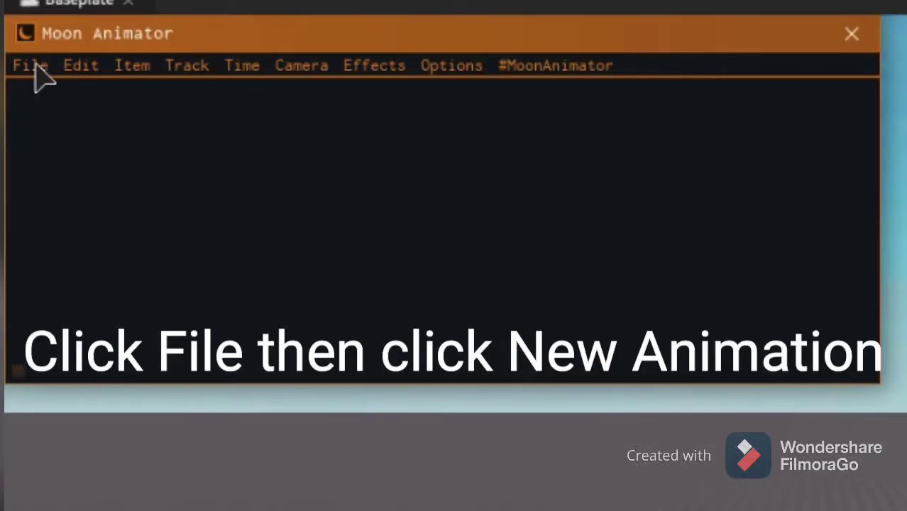
# Create a new animation of type Animation named "Animation Learning" in the Files directory.
pyautogui.click(32, 68)
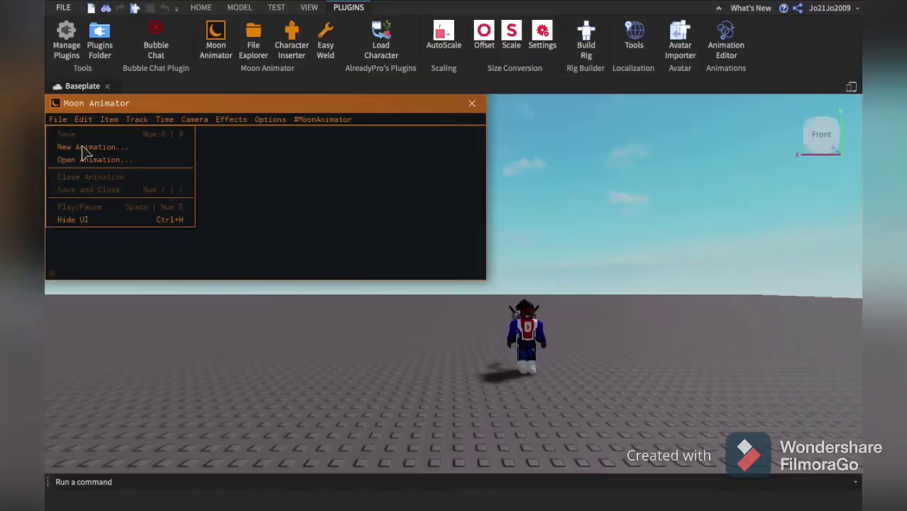
pyautogui.click(77, 121)
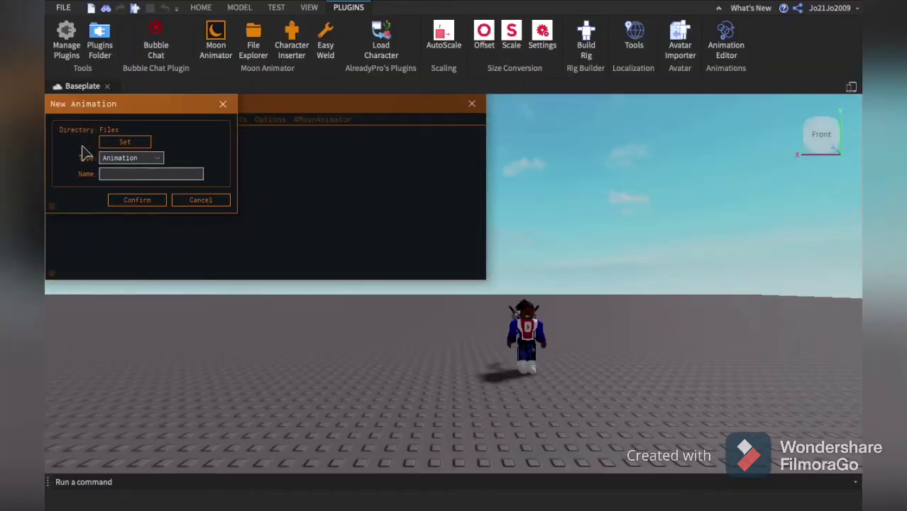
pyautogui.click(116, 156)
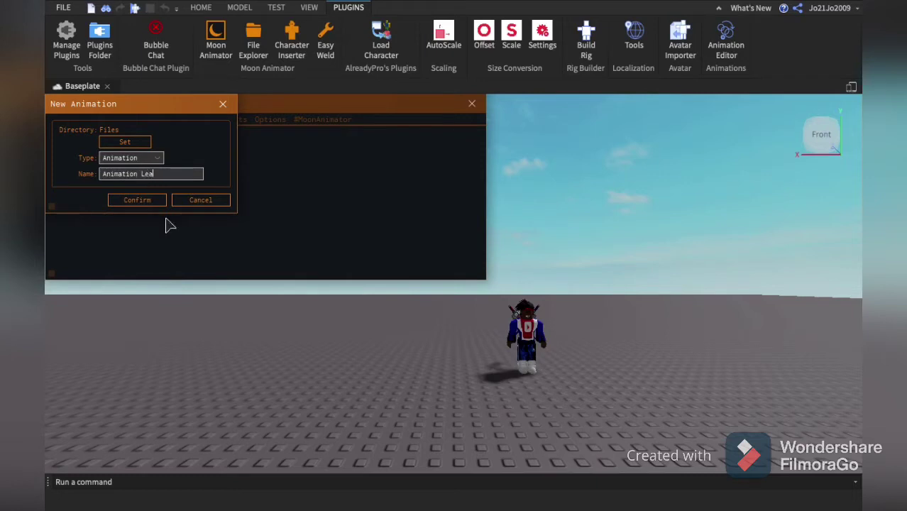
pyautogui.click(148, 201)
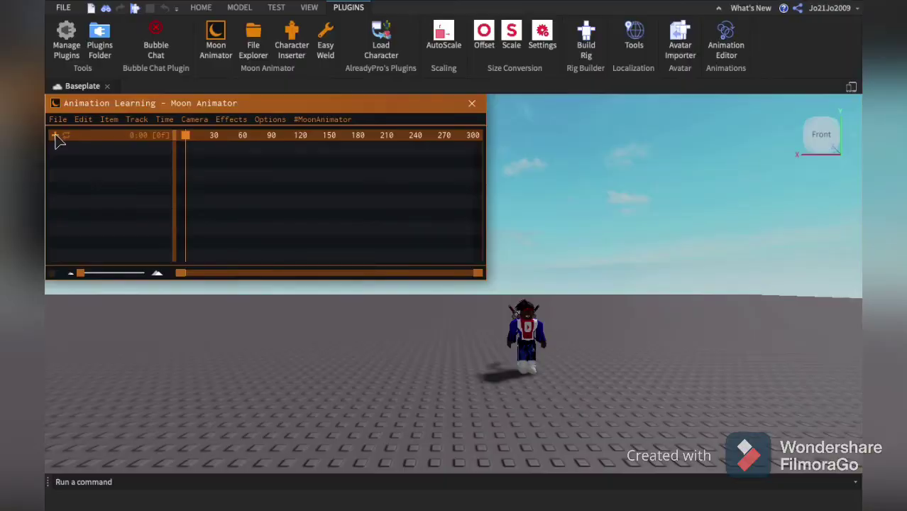
# Add the character in the workspace to the timeline as an item with its Rig property.
pyautogui.click(55, 135)
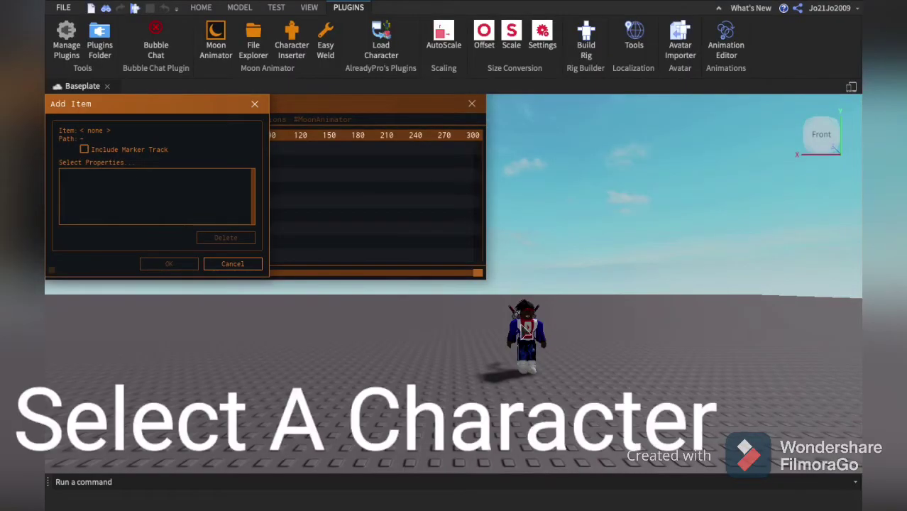
pyautogui.click(526, 330)
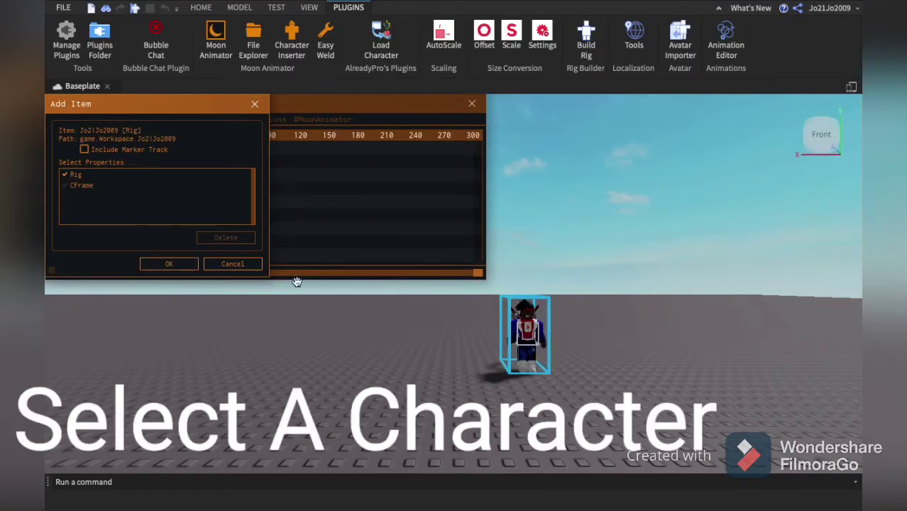
pyautogui.click(173, 264)
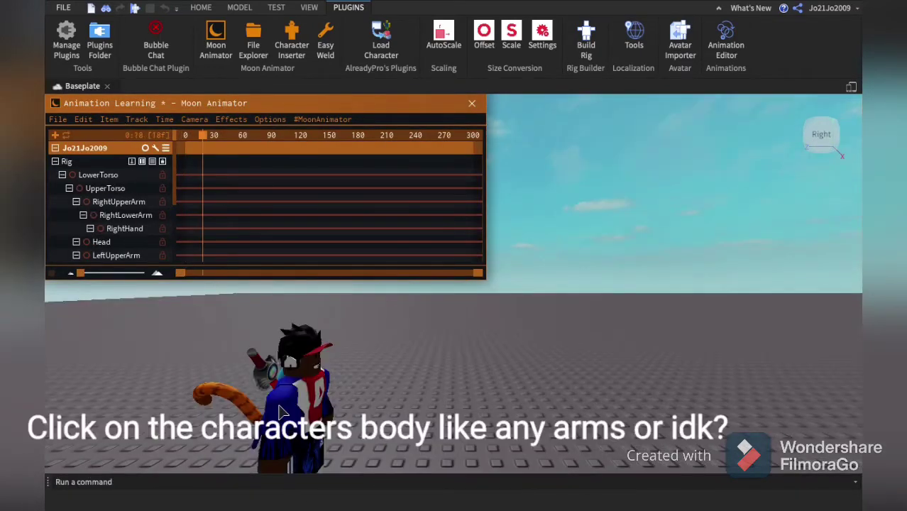
# Rotate the character's upper torso so it leans backward at frame 18.
pyautogui.click(288, 370)
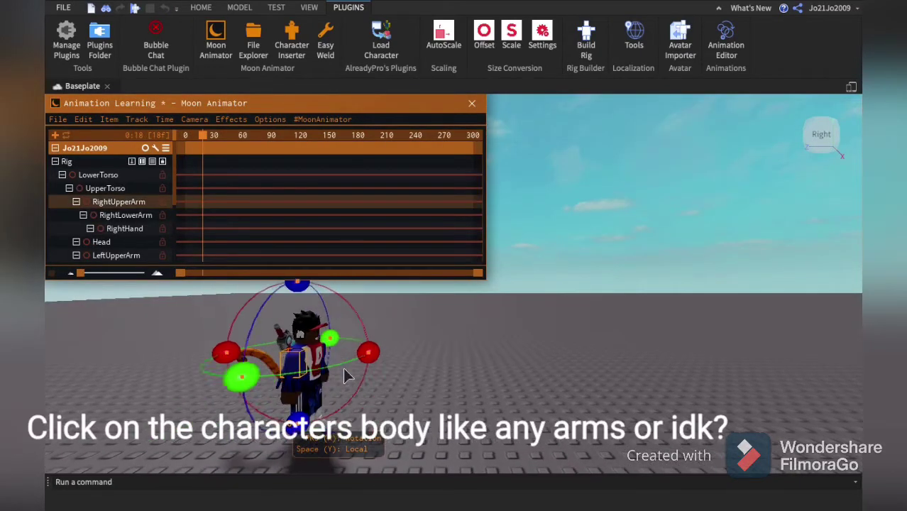
pyautogui.click(287, 369)
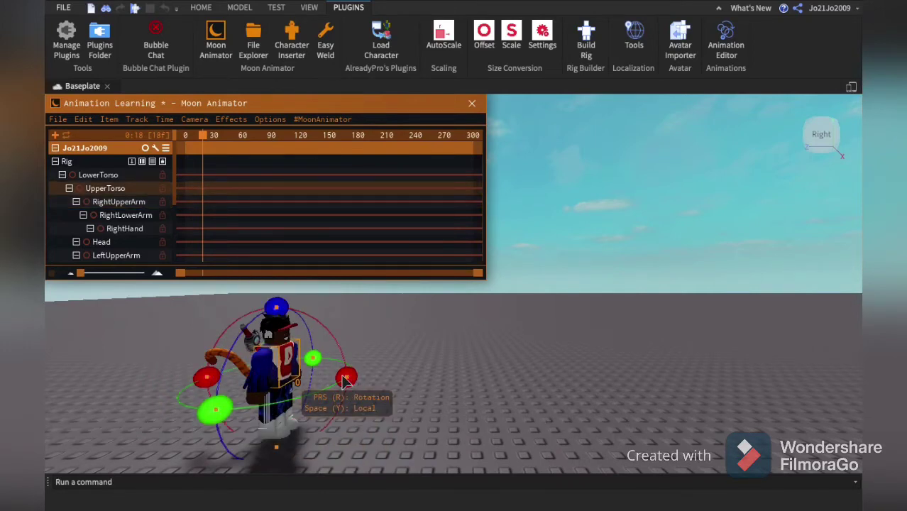
pyautogui.moveTo(347, 380); pyautogui.dragTo(325, 383)
# Rotate the upper torso to bend forward at frame 29 and play the animation from frame 0.
pyautogui.click(202, 138)
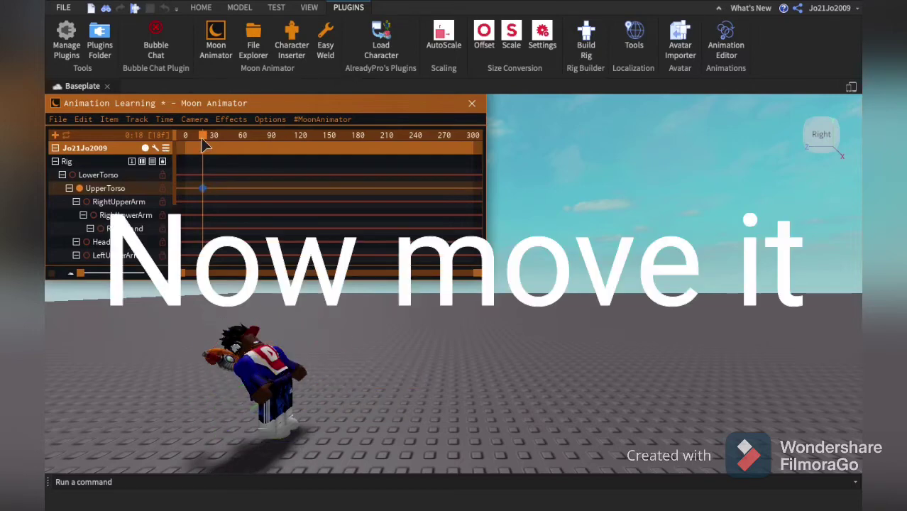
pyautogui.moveTo(225, 422); pyautogui.dragTo(206, 320)
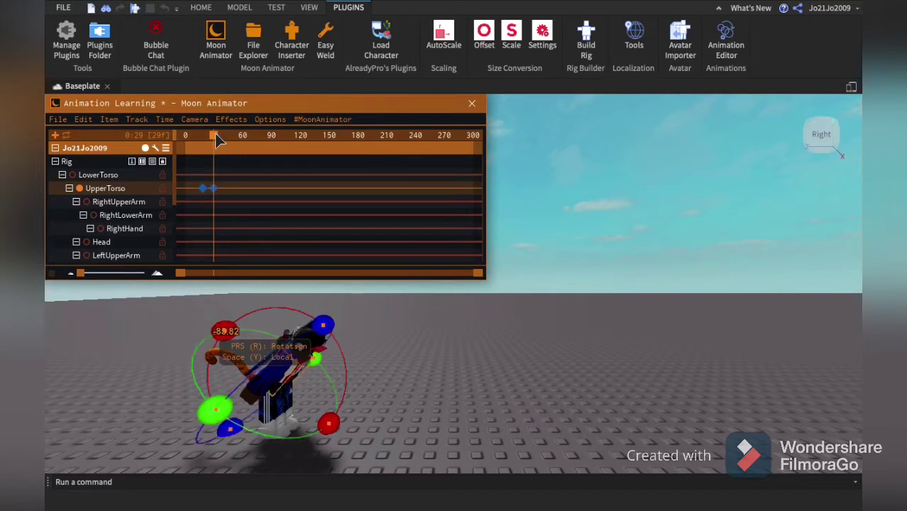
pyautogui.moveTo(218, 139); pyautogui.dragTo(186, 136)
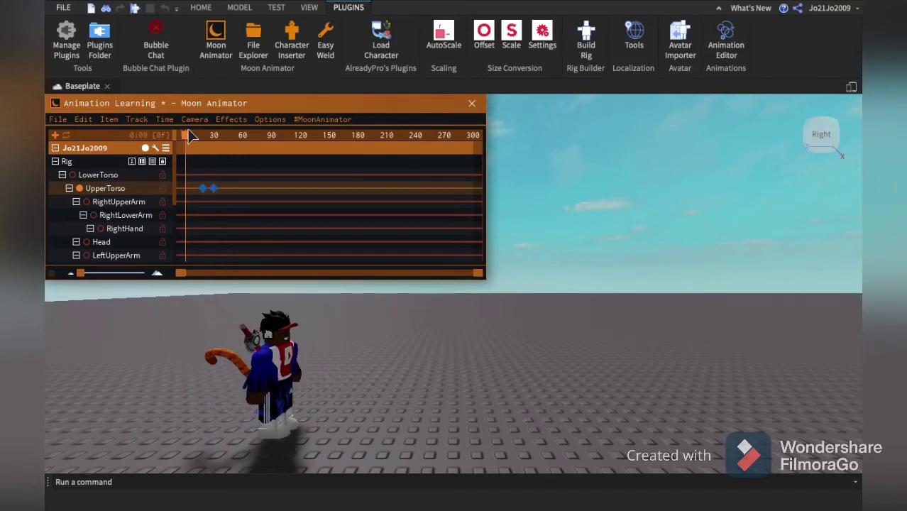
pyautogui.press('space')
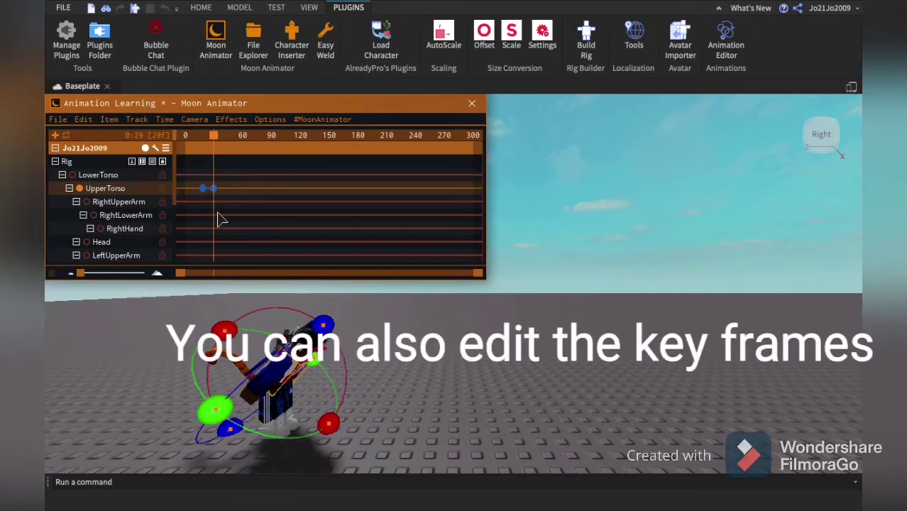
# Move the second UpperTorso keyframe to frame 50 and play the animation to check the timing.
pyautogui.moveTo(214, 189); pyautogui.dragTo(234, 189)
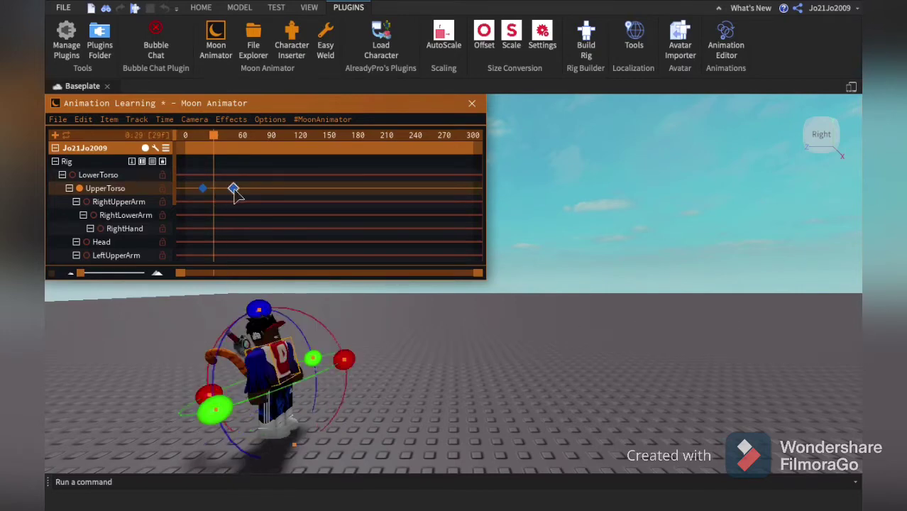
pyautogui.press('space')
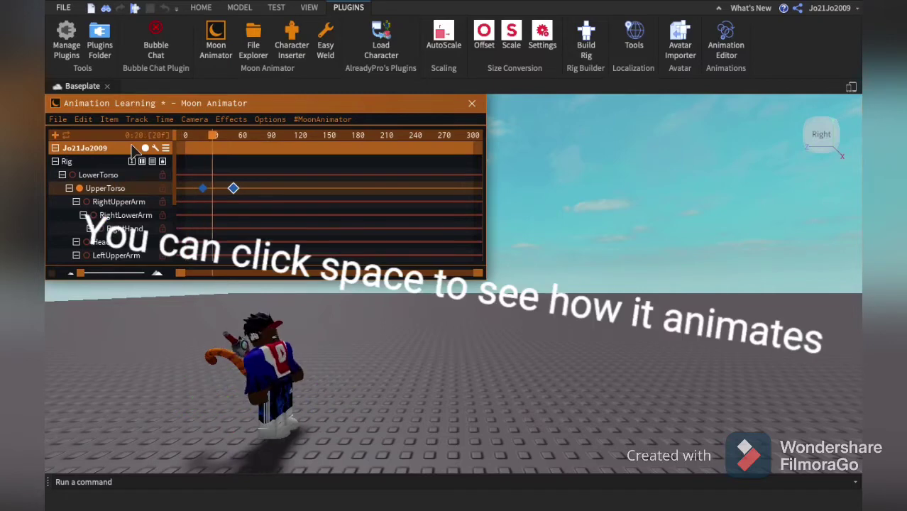
pyautogui.click(232, 138)
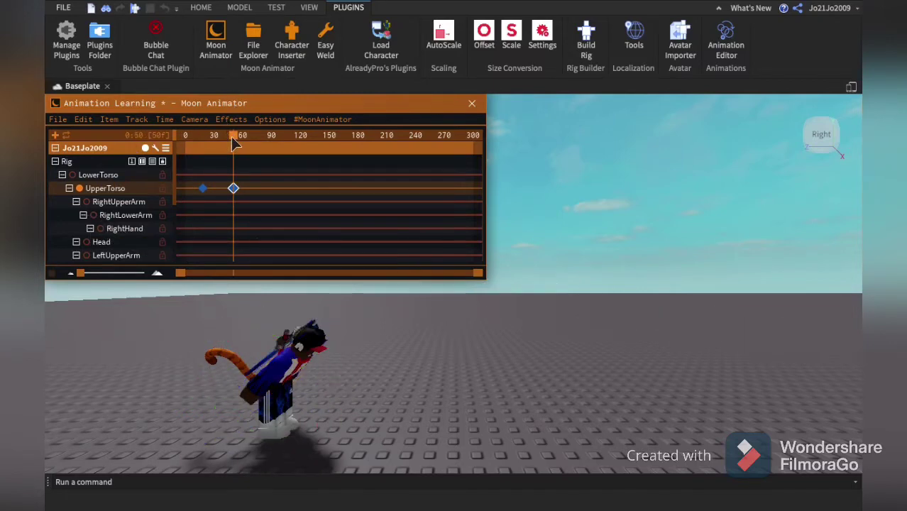
# Rotate the upper torso about 45 degrees back upright at frame 94 and play the animation from frame 0.
pyautogui.moveTo(254, 140); pyautogui.dragTo(276, 153)
pyautogui.moveTo(316, 424); pyautogui.dragTo(337, 365)
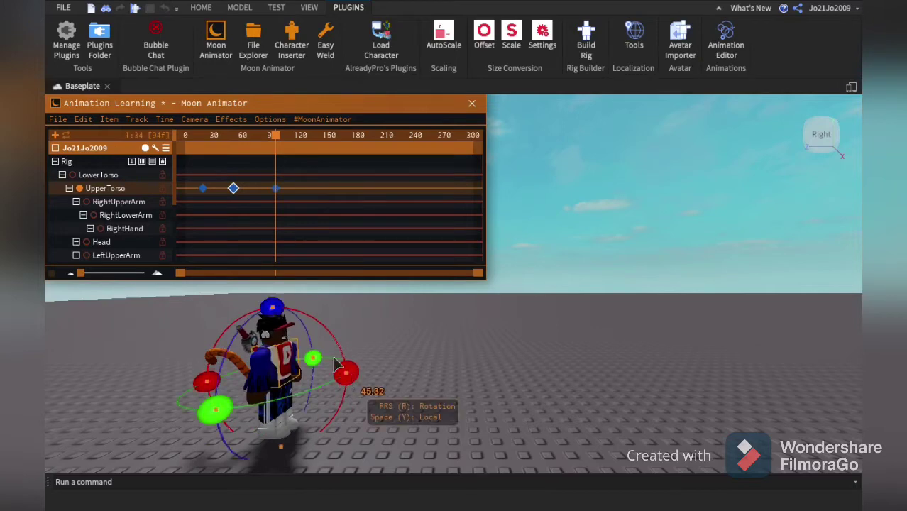
pyautogui.moveTo(275, 134); pyautogui.dragTo(135, 137)
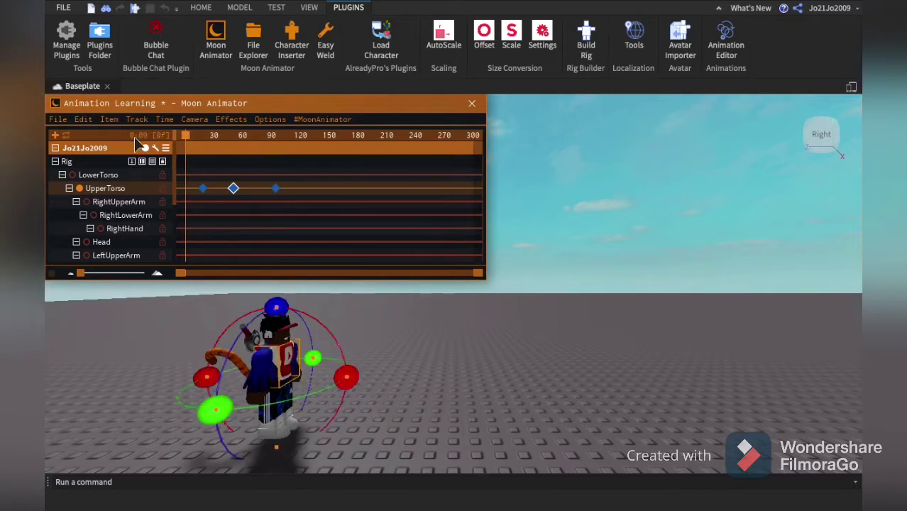
pyautogui.press('space')
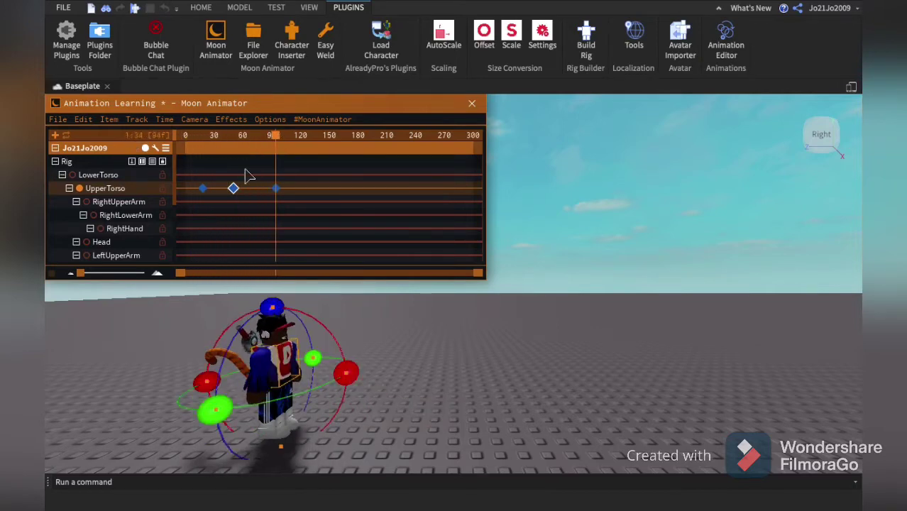
# Raise the right upper arm sideways by rotating it about 116 degrees at frame 94, viewed from the character's front.
pyautogui.click(512, 201)
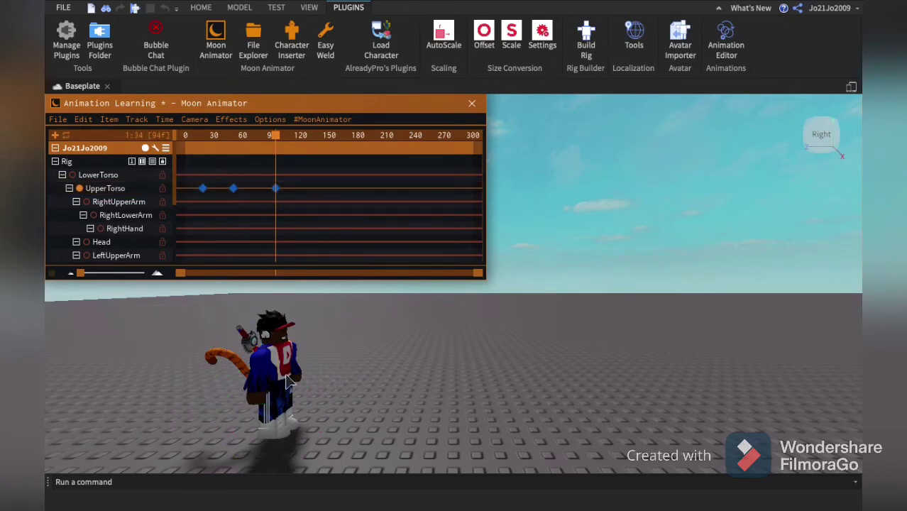
pyautogui.click(259, 366)
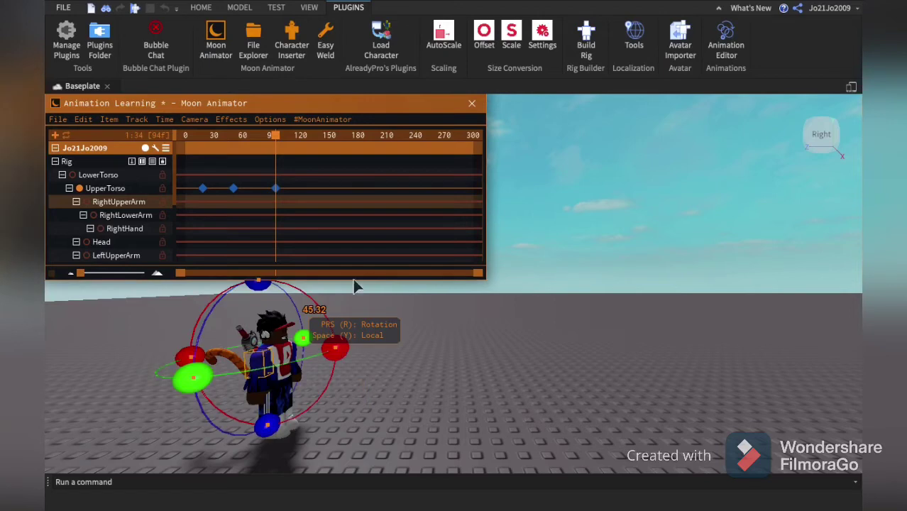
pyautogui.press('d')
pyautogui.click(804, 168)
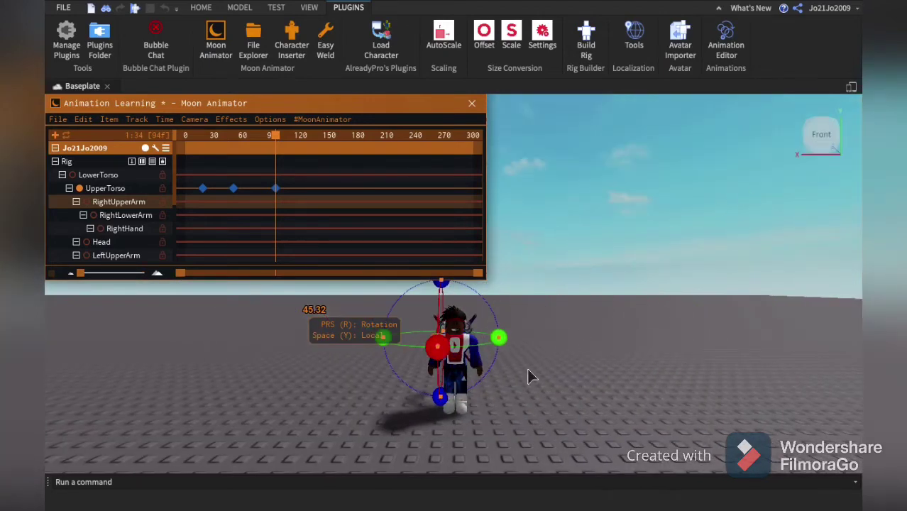
pyautogui.moveTo(467, 293); pyautogui.dragTo(543, 330)
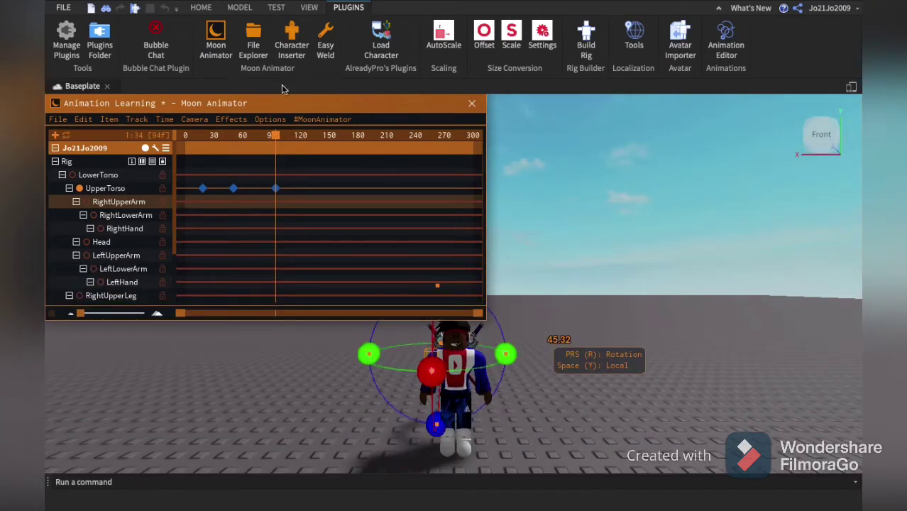
pyautogui.moveTo(284, 93)
pyautogui.mouseDown()
pyautogui.moveTo(291, 176)
pyautogui.moveTo(270, 122)
pyautogui.moveTo(281, 108)
pyautogui.mouseUp()
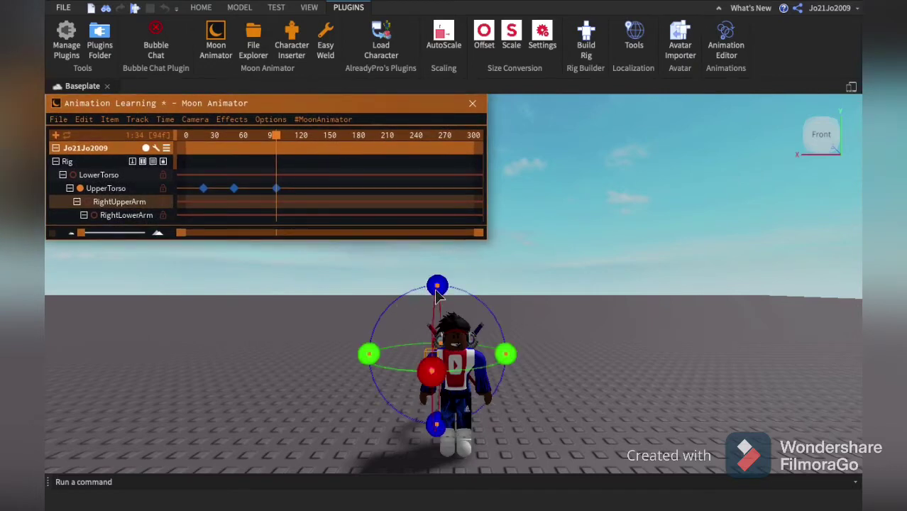
pyautogui.moveTo(438, 296); pyautogui.dragTo(519, 399)
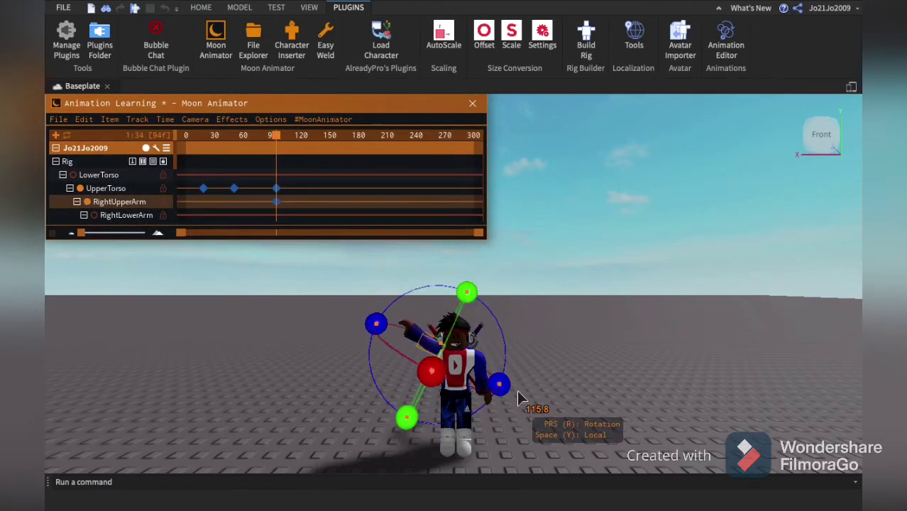
# Move the right upper arm's keyframe to about frame 145 and rotate the arm back down about 119 degrees at frame 187.
pyautogui.moveTo(275, 137); pyautogui.dragTo(275, 161)
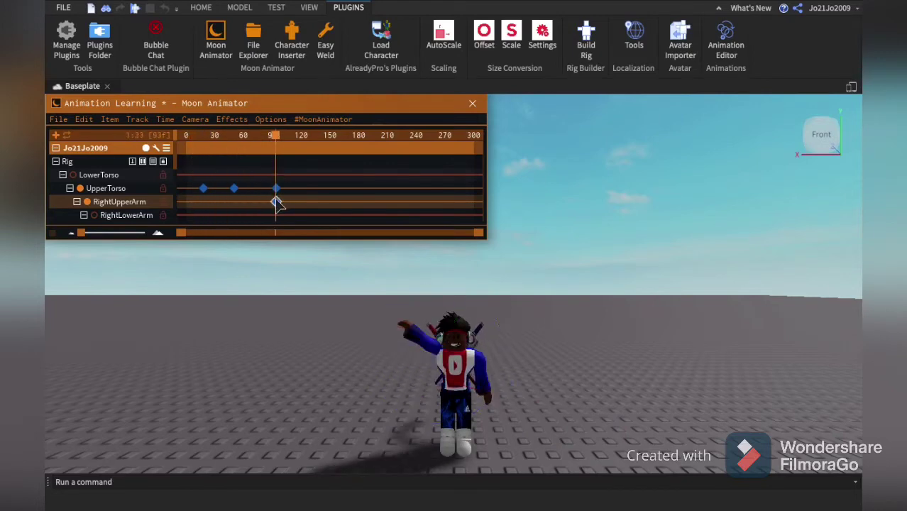
pyautogui.moveTo(277, 202); pyautogui.dragTo(324, 203)
pyautogui.moveTo(276, 135); pyautogui.dragTo(368, 137)
pyautogui.moveTo(498, 371); pyautogui.dragTo(425, 259)
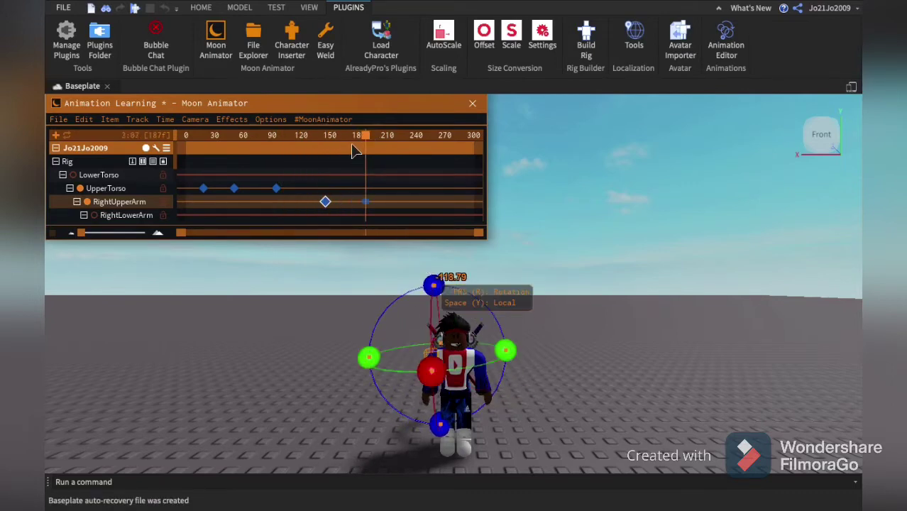
pyautogui.click(480, 264)
pyautogui.press('s')
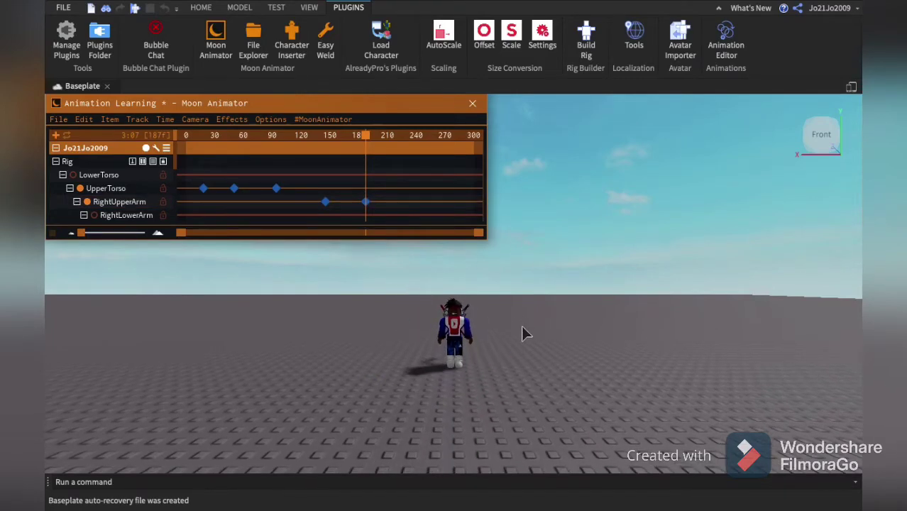
pyautogui.press('a')
pyautogui.press('w')
pyautogui.press('d')
pyautogui.press('w')
pyautogui.press('s')
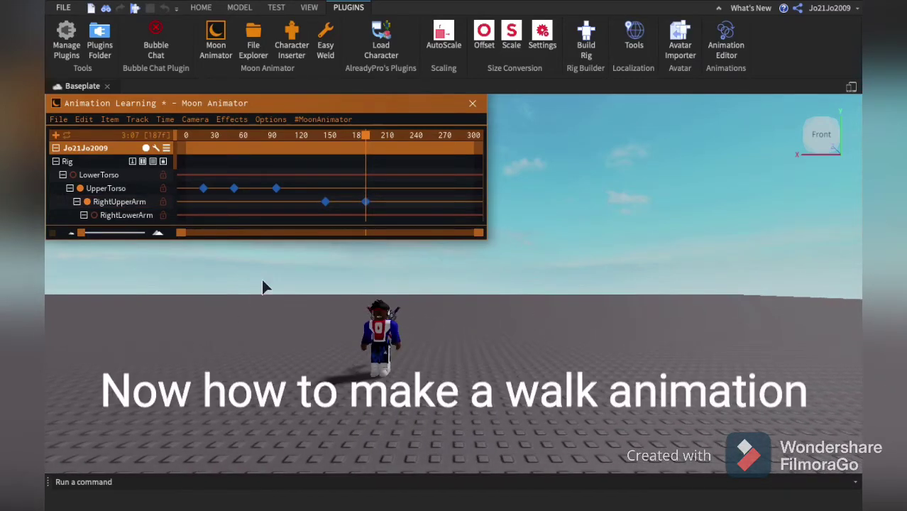
pyautogui.press('w')
pyautogui.press('d')
pyautogui.press('a')
pyautogui.press('s')
# Save the changes to Animation Learning and create a new animation named "Walking animation".
pyautogui.click(64, 121)
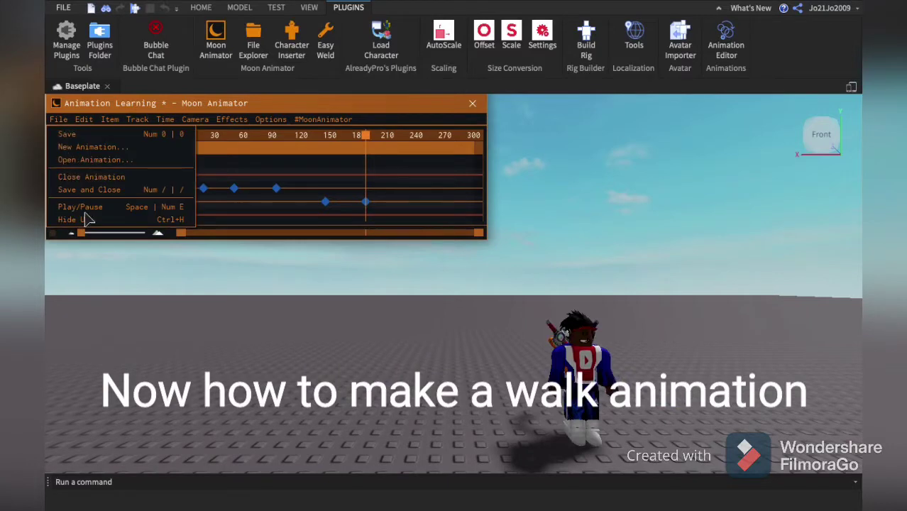
pyautogui.click(70, 119)
pyautogui.click(69, 119)
pyautogui.click(80, 148)
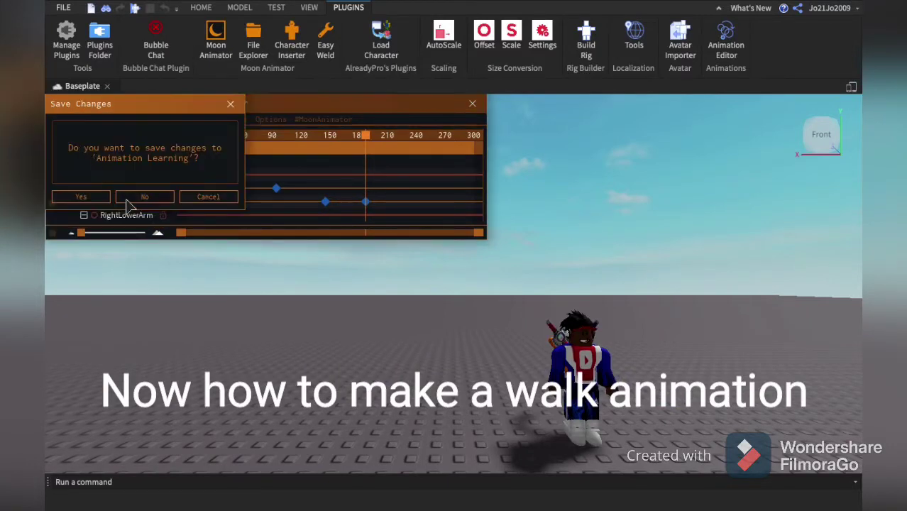
pyautogui.click(84, 197)
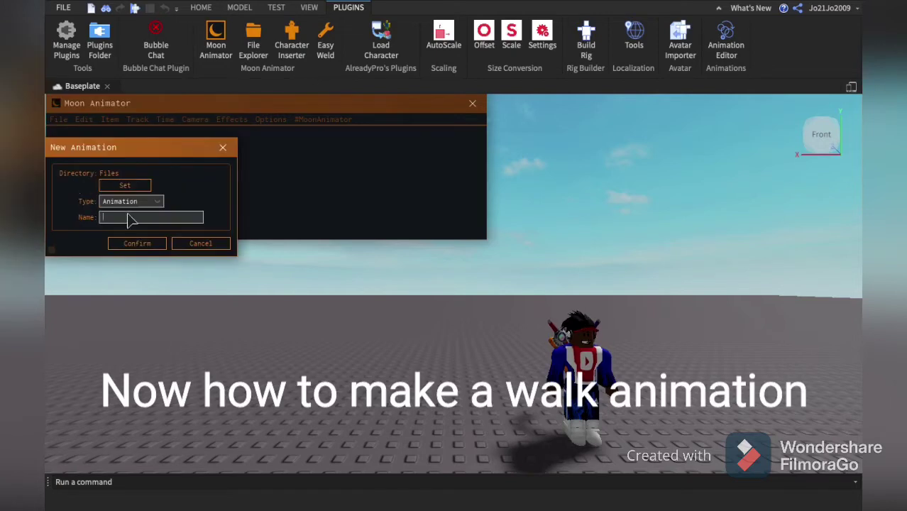
pyautogui.write('Walking animation')
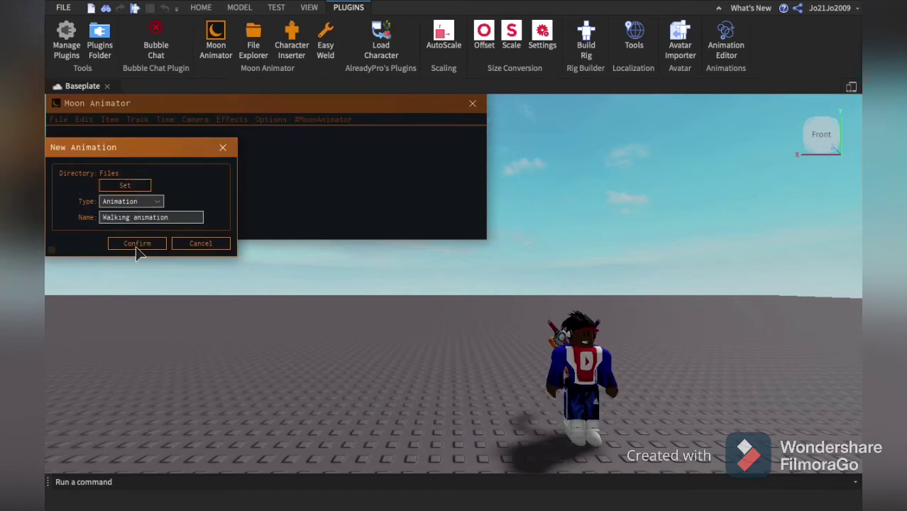
pyautogui.click(137, 244)
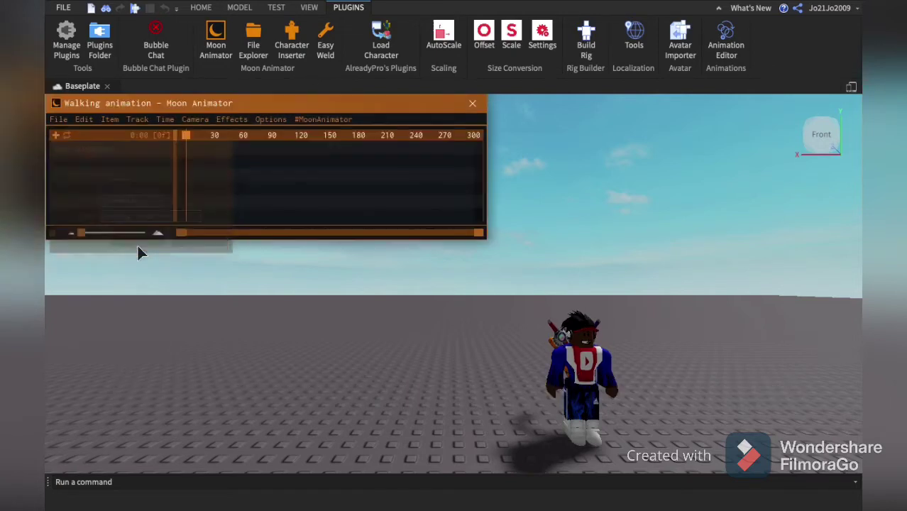
# Add the character's rig to the Walking animation with only the Rig property selected.
pyautogui.click(55, 135)
pyautogui.click(579, 366)
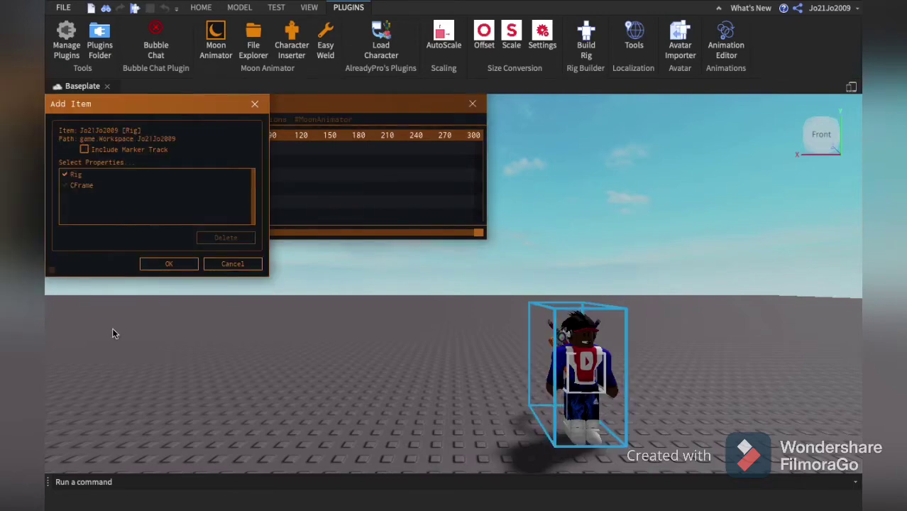
pyautogui.click(168, 264)
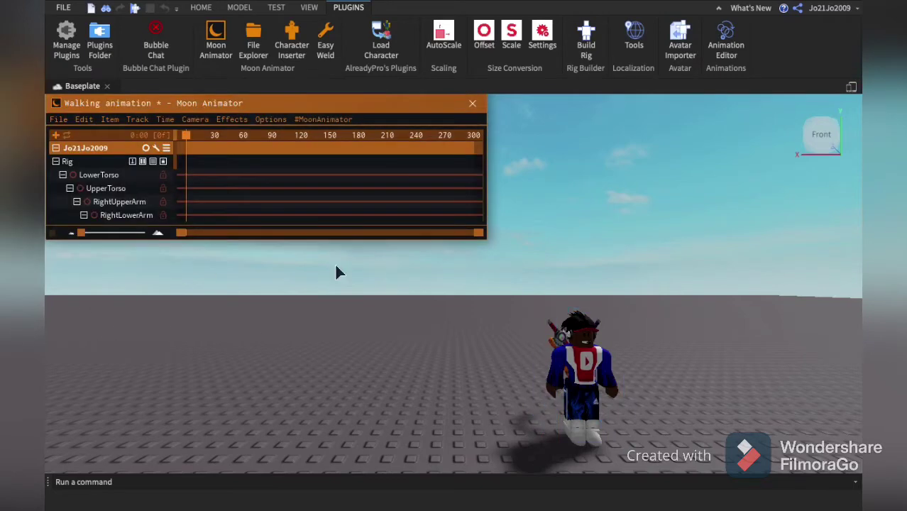
# Rotate the right upper leg backward about 39 degrees at frame 7, viewed from the character's right side.
pyautogui.click(798, 135)
pyautogui.scroll(-4, 568, 309)
pyautogui.press('d')
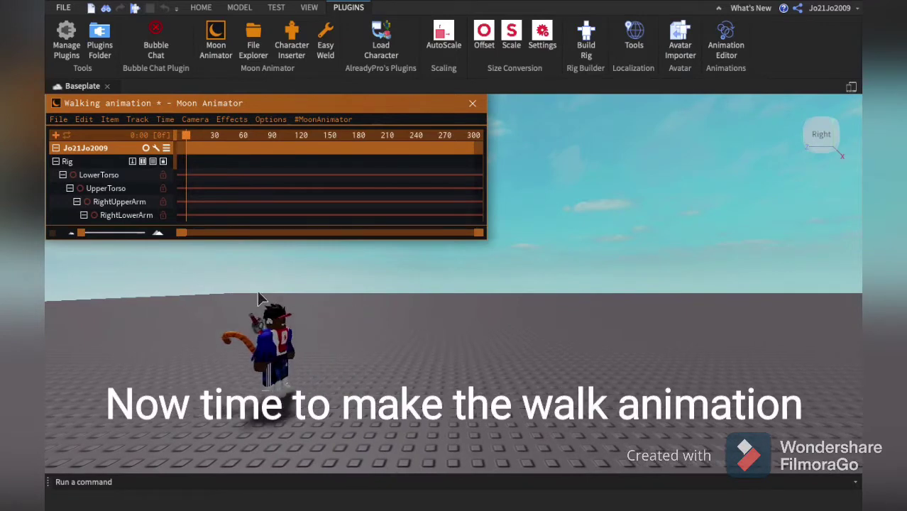
pyautogui.click(276, 389)
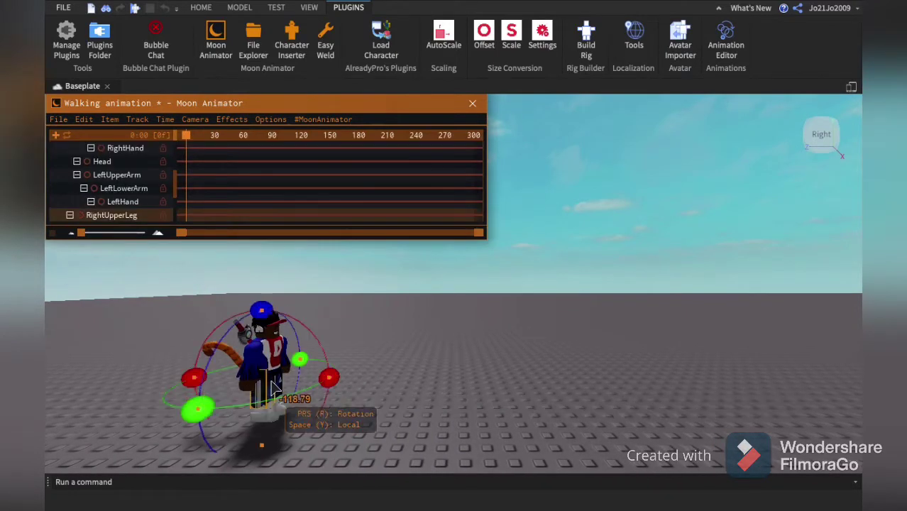
pyautogui.click(193, 135)
pyautogui.moveTo(329, 377); pyautogui.dragTo(340, 447)
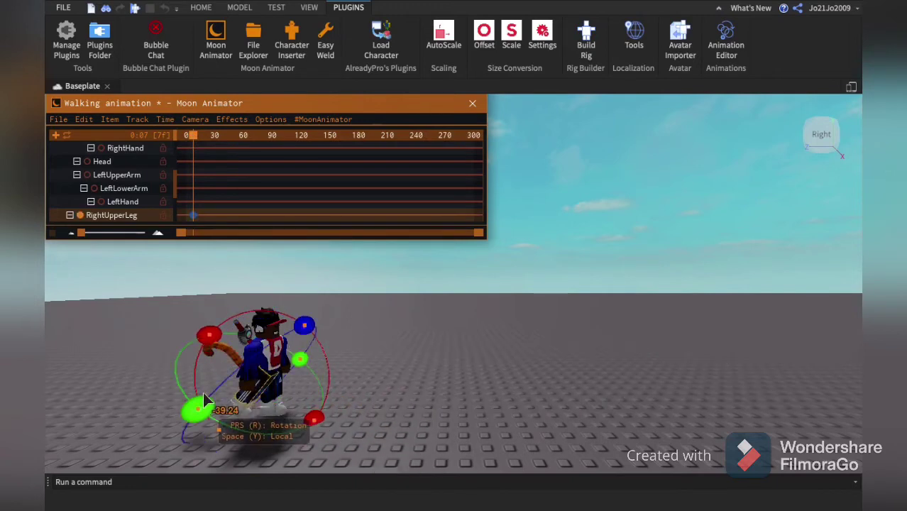
# Bend the right lower leg backward about 30 degrees at frame 7.
pyautogui.click(236, 404)
pyautogui.click(243, 399)
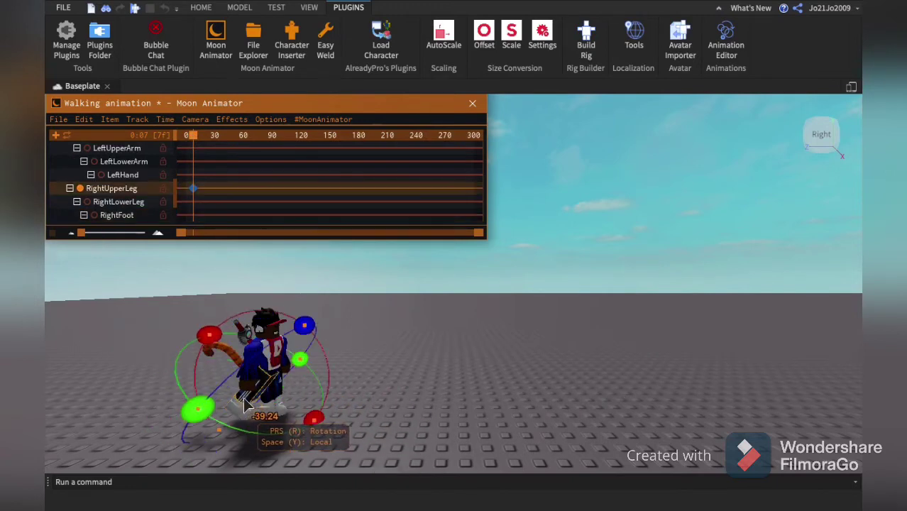
pyautogui.click(119, 202)
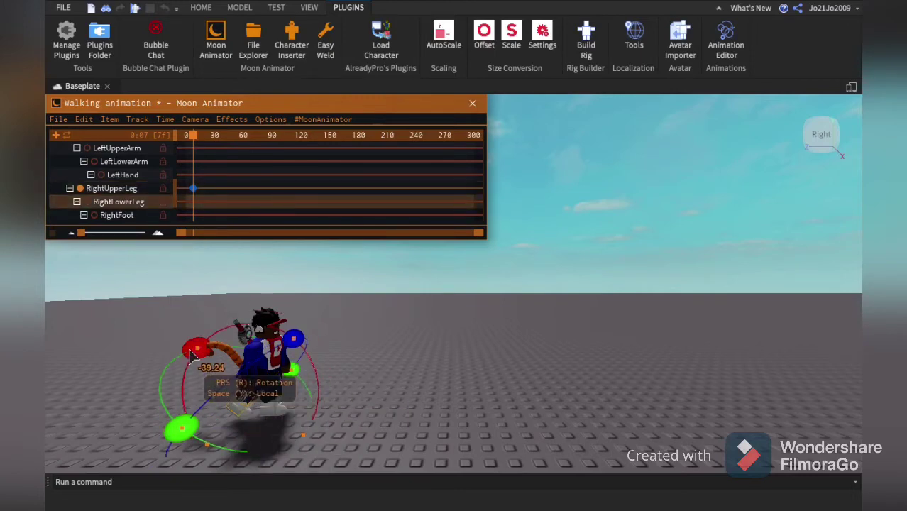
pyautogui.moveTo(193, 348); pyautogui.dragTo(225, 337)
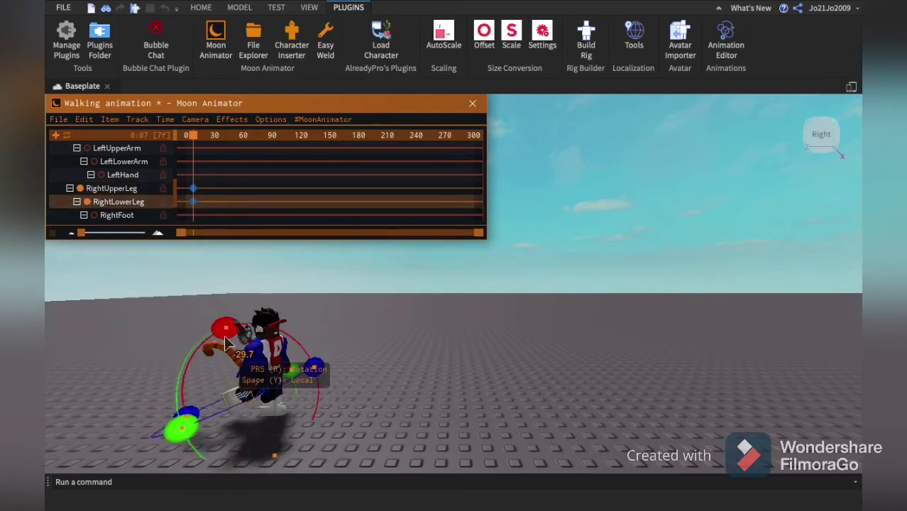
# Rotate the left upper leg forward about 27 degrees and the left lower leg forward about 18 degrees at frame 7.
pyautogui.click(284, 385)
pyautogui.moveTo(330, 374); pyautogui.dragTo(340, 340)
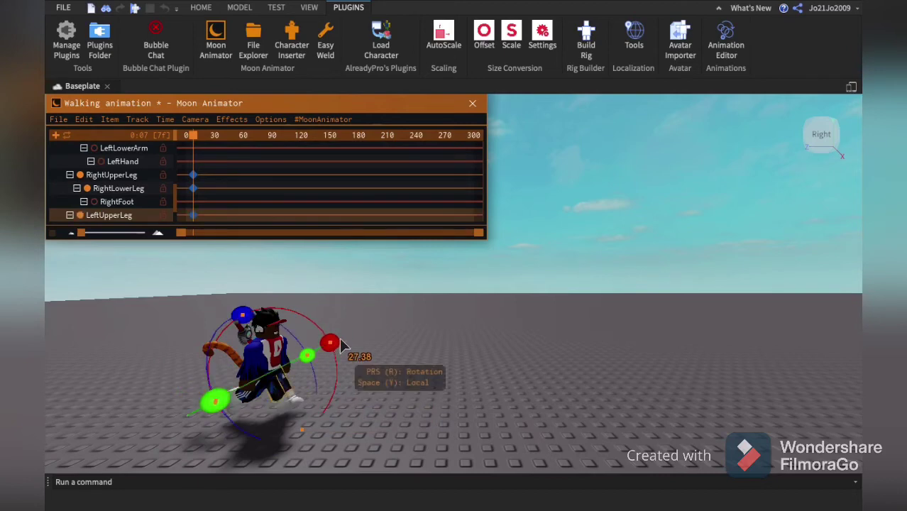
pyautogui.click(288, 395)
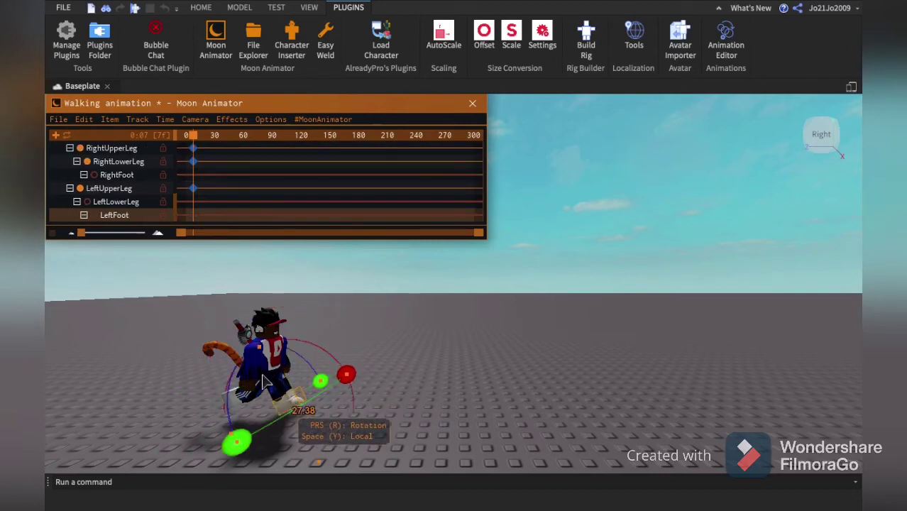
pyautogui.click(107, 202)
pyautogui.moveTo(328, 363); pyautogui.dragTo(327, 343)
# Move the keyframes of the left upper leg and left lower leg from frame 7 to about frame 19.
pyautogui.click(257, 363)
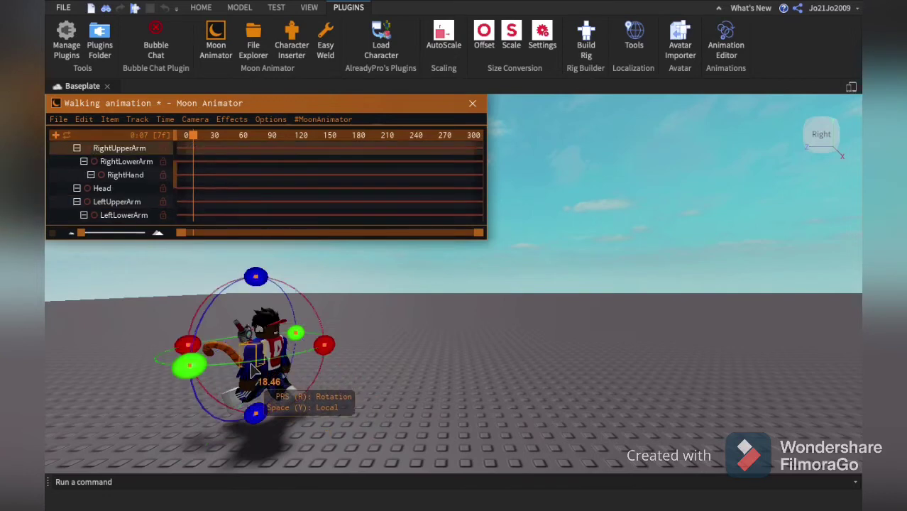
pyautogui.scroll(4, 174, 166)
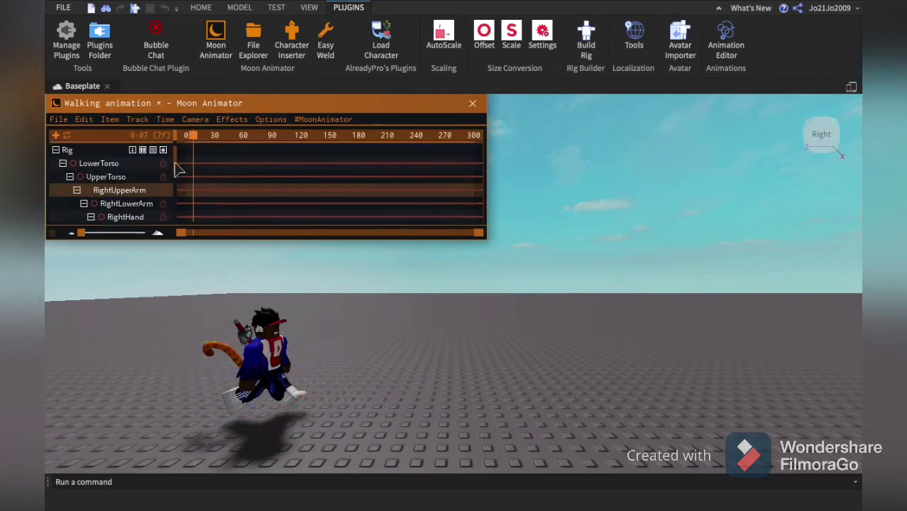
pyautogui.moveTo(174, 166); pyautogui.dragTo(177, 222)
pyautogui.click(192, 187)
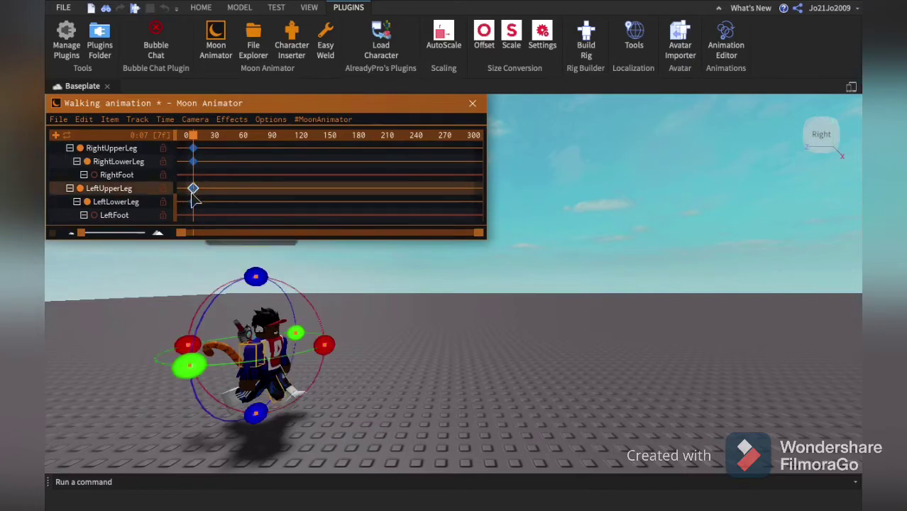
pyautogui.click(193, 203)
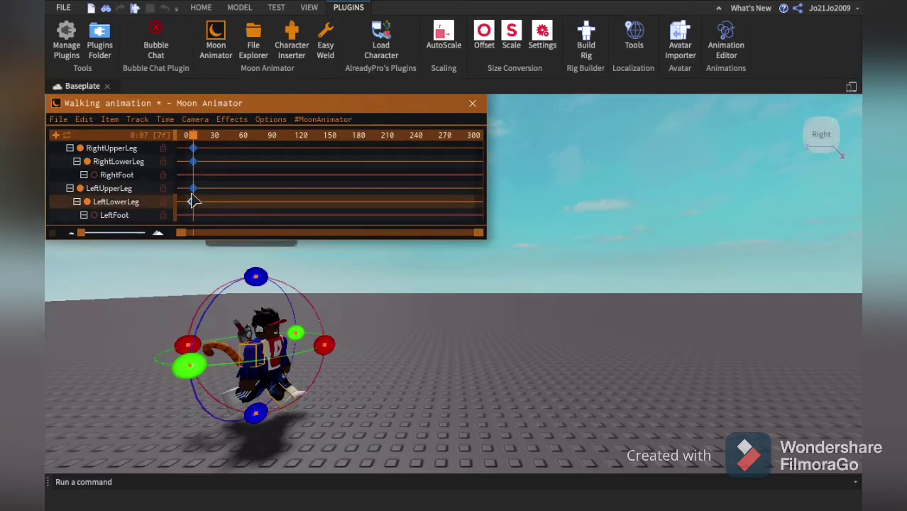
pyautogui.click(193, 189)
pyautogui.moveTo(193, 189)
pyautogui.mouseDown()
pyautogui.moveTo(205, 189)
pyautogui.moveTo(205, 202)
pyautogui.mouseUp()
pyautogui.click(194, 202)
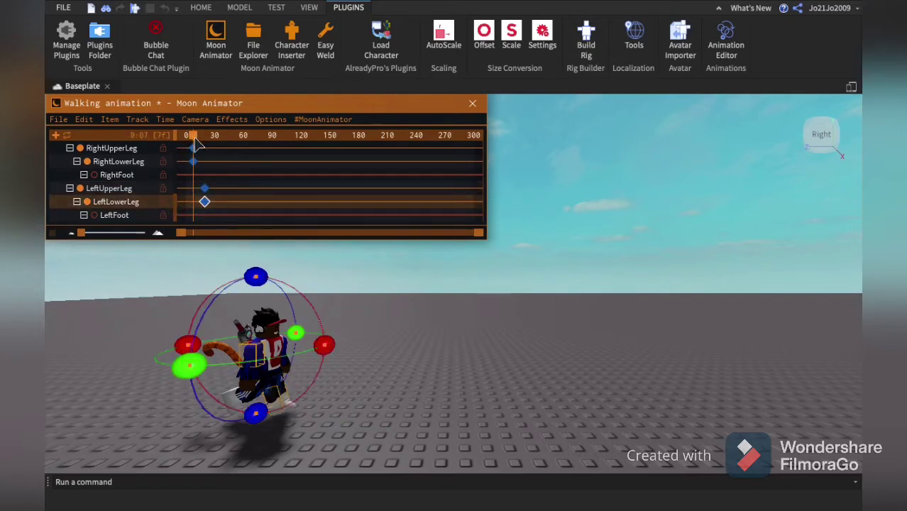
# At frame 8, rotate the right upper arm forward and bend the right lower arm forward about 17.5 degrees.
pyautogui.moveTo(194, 138)
pyautogui.mouseDown()
pyautogui.moveTo(178, 138)
pyautogui.moveTo(211, 142)
pyautogui.moveTo(200, 143)
pyautogui.mouseUp()
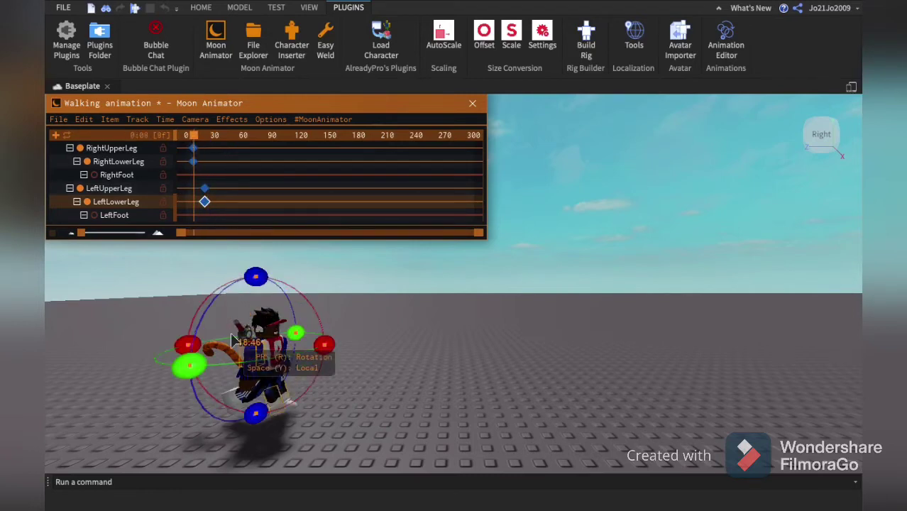
pyautogui.moveTo(326, 343); pyautogui.dragTo(306, 311)
pyautogui.click(262, 367)
# At frame 8, rotate the left upper arm backward and the left lower arm about 15 degrees, viewed from the character's left side.
pyautogui.press('a')
pyautogui.scroll(4, 728, 171)
pyautogui.press('a')
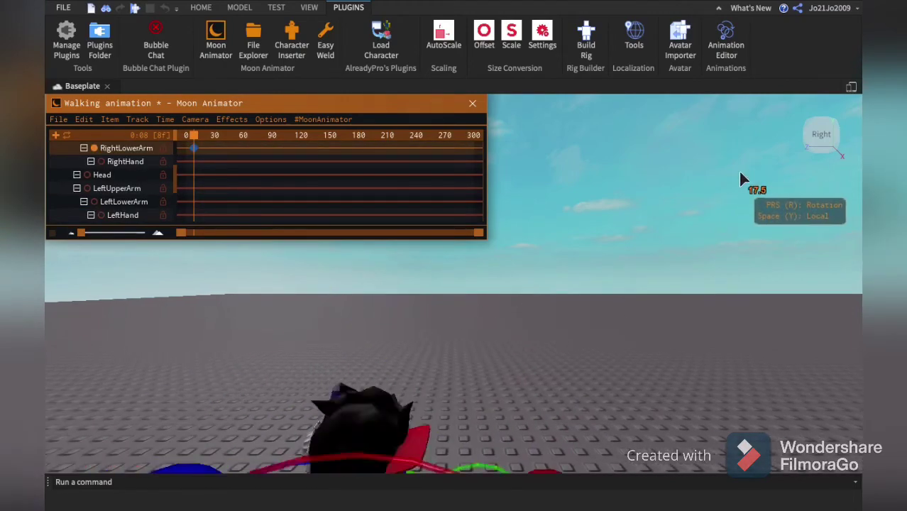
pyautogui.moveTo(741, 172); pyautogui.dragTo(741, 173, button='right')
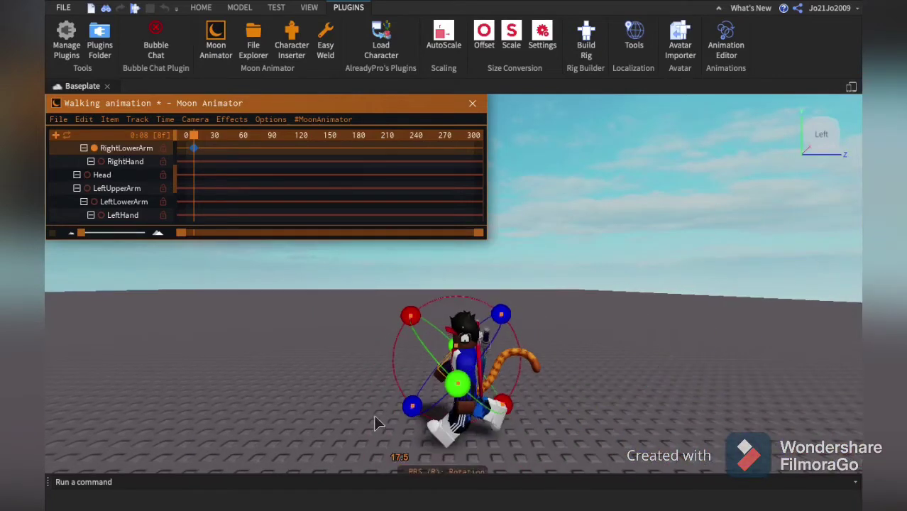
pyautogui.click(500, 362)
pyautogui.moveTo(530, 346); pyautogui.dragTo(511, 328)
pyautogui.click(490, 390)
pyautogui.click(485, 382)
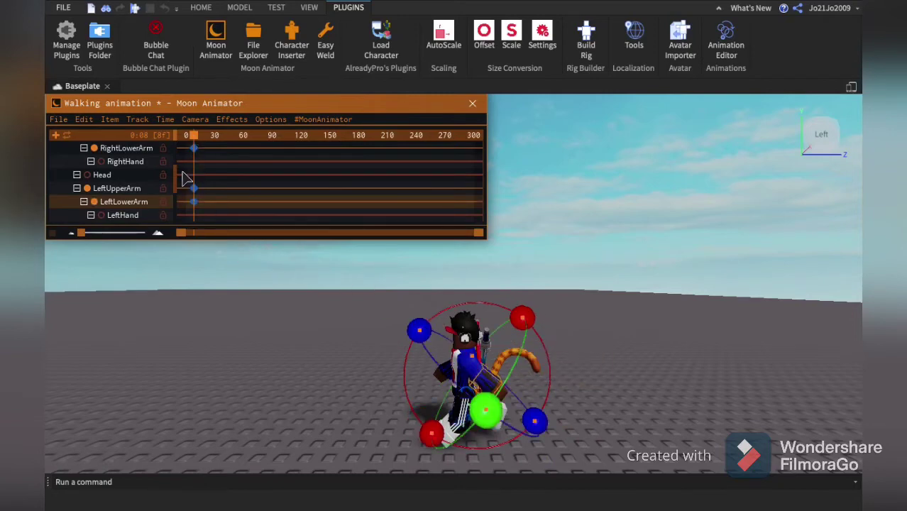
# Rotate the right upper leg forward about 90 degrees at frame 35, viewed from the character's right side.
pyautogui.moveTo(175, 190); pyautogui.dragTo(221, 134)
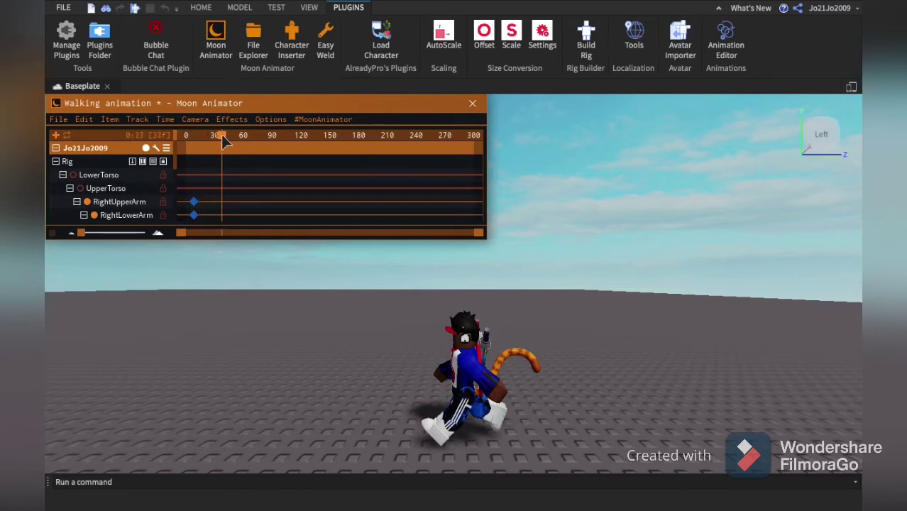
pyautogui.scroll(-5, 179, 173)
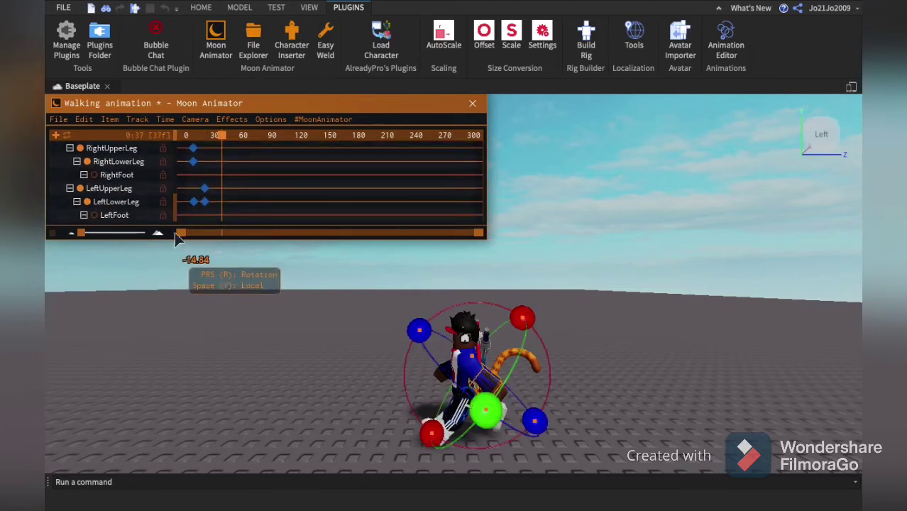
pyautogui.moveTo(212, 137); pyautogui.dragTo(220, 140)
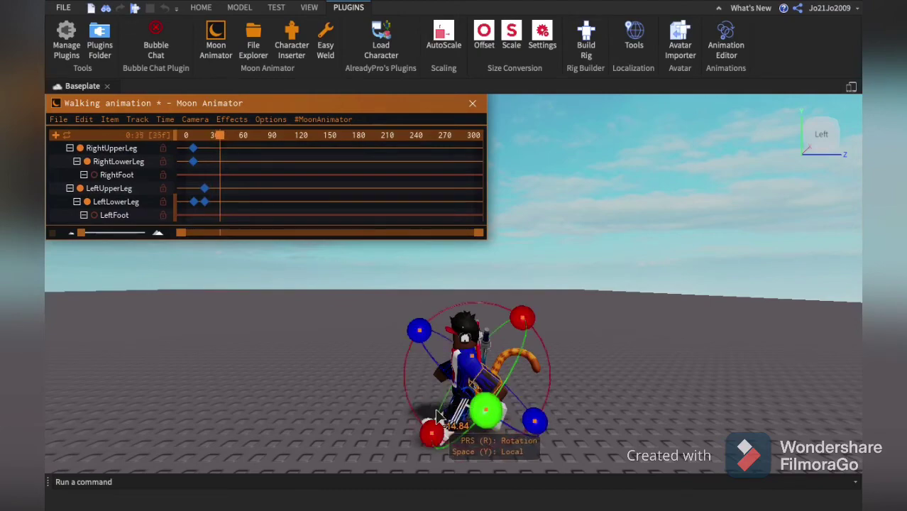
pyautogui.press('w')
pyautogui.press('a')
pyautogui.moveTo(544, 312); pyautogui.dragTo(588, 261)
pyautogui.press('a')
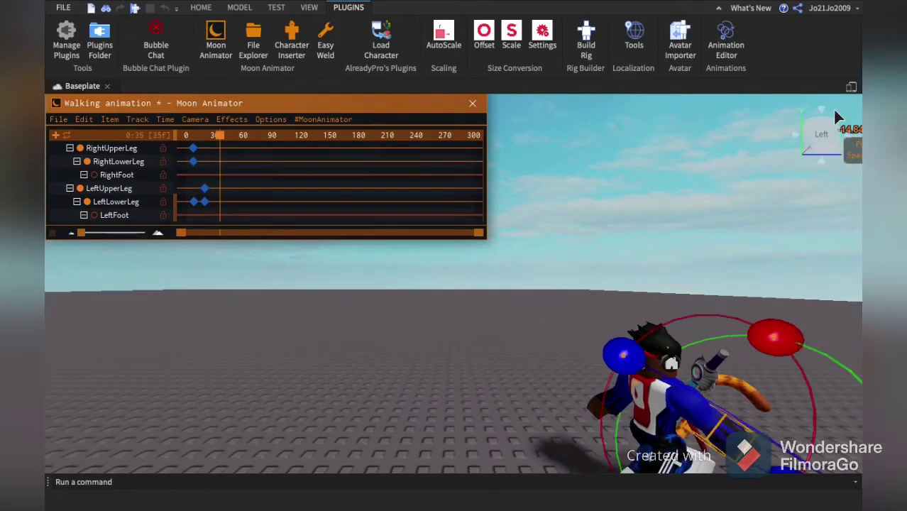
pyautogui.click(795, 135)
pyautogui.click(795, 134)
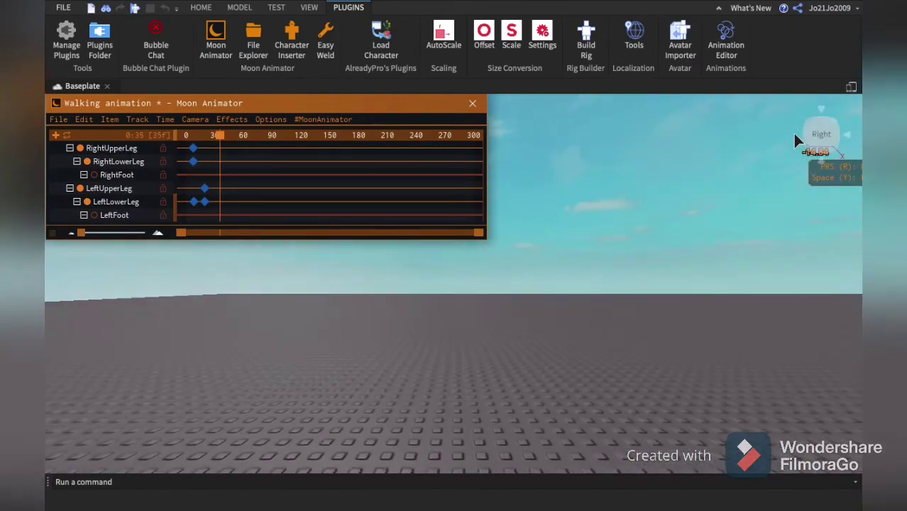
pyautogui.click(795, 134)
pyautogui.click(795, 135)
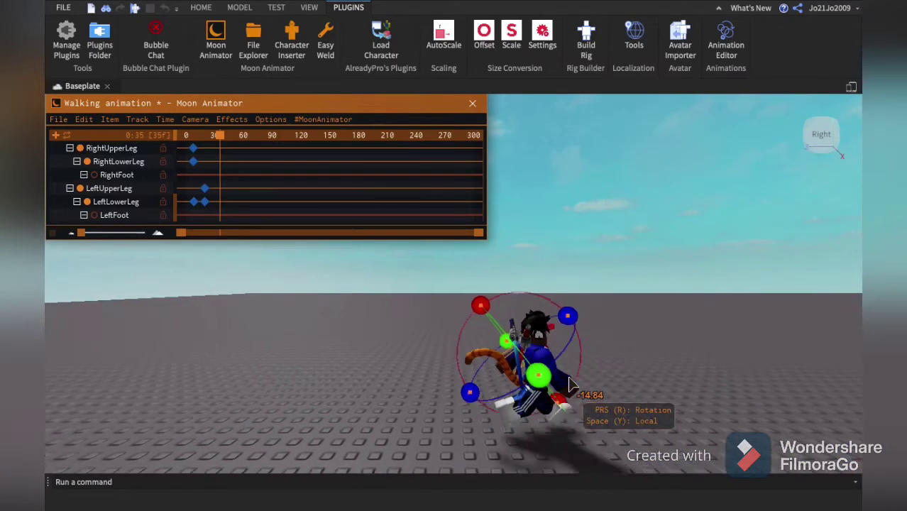
pyautogui.moveTo(520, 383); pyautogui.dragTo(562, 323)
# Rotate the right lower leg forward about 24 degrees at frame 35.
pyautogui.press('s')
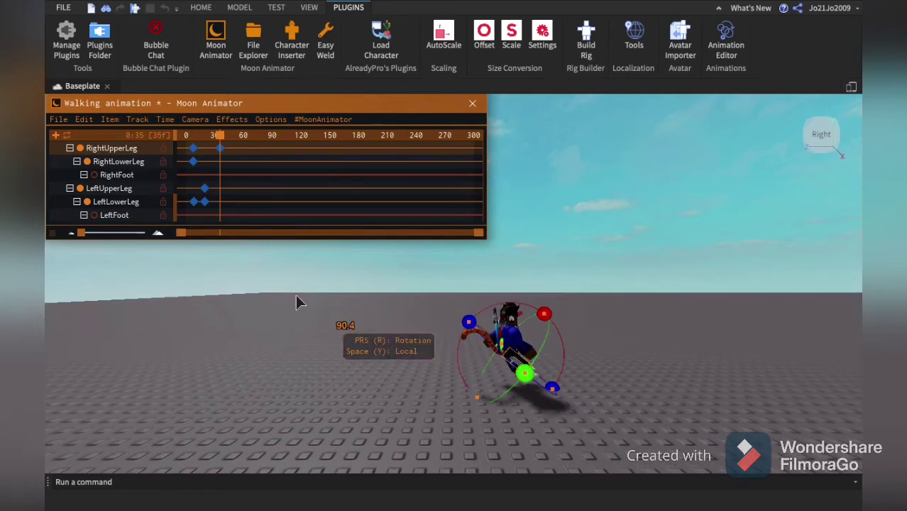
pyautogui.press('w')
pyautogui.press('d')
pyautogui.click(117, 161)
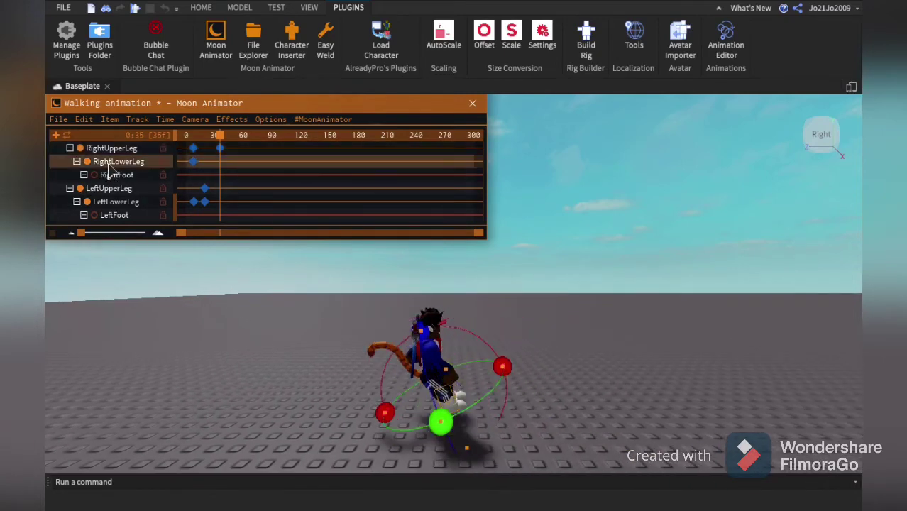
pyautogui.moveTo(497, 372); pyautogui.dragTo(487, 351)
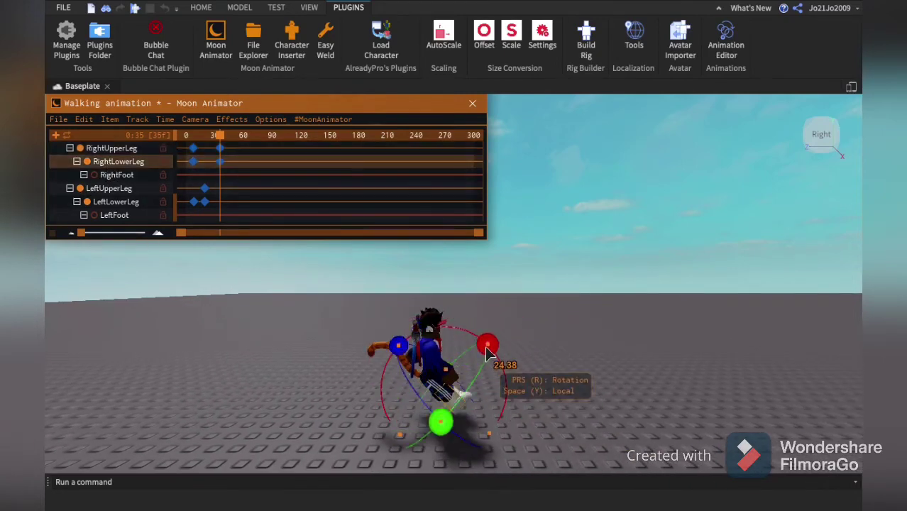
# Rotate the left upper leg backward about 54 degrees at frame 42.
pyautogui.press('a')
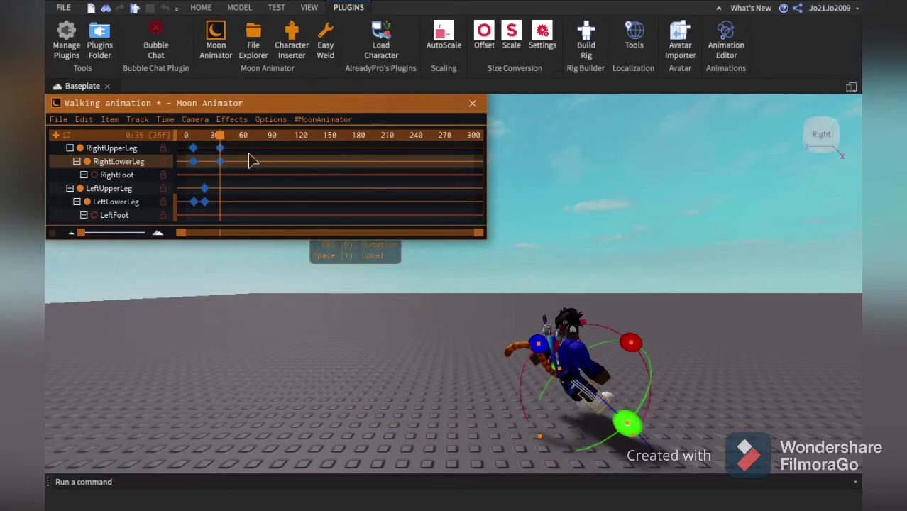
pyautogui.moveTo(222, 136); pyautogui.dragTo(222, 136)
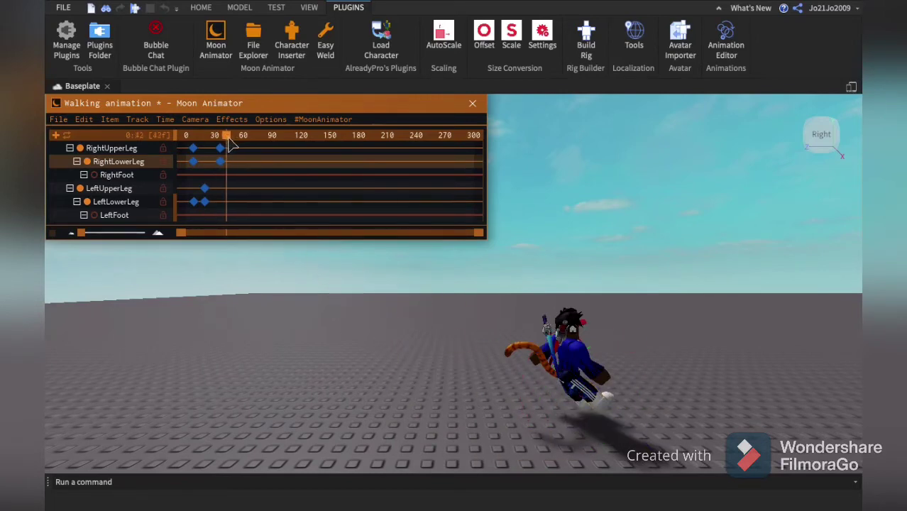
pyautogui.click(575, 403)
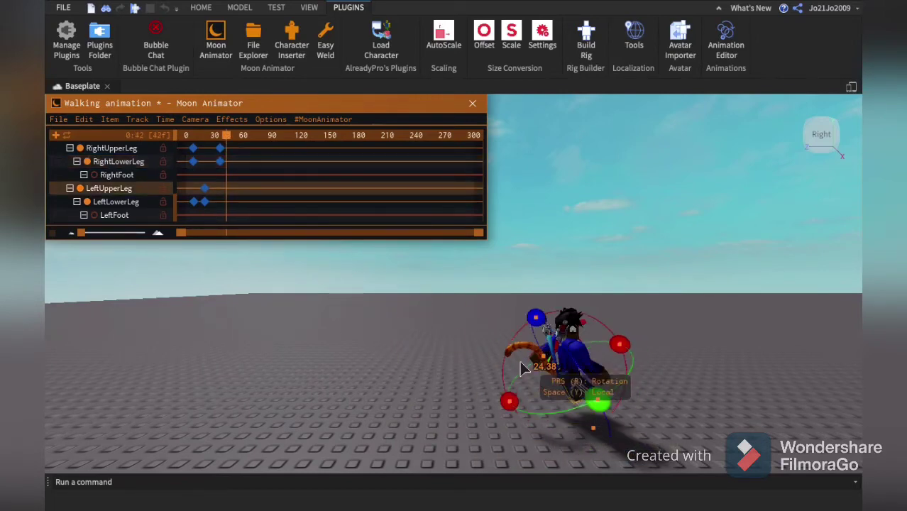
pyautogui.moveTo(509, 399); pyautogui.dragTo(505, 402)
# Bend the left lower leg backward about 31 degrees at frame 42.
pyautogui.click(554, 402)
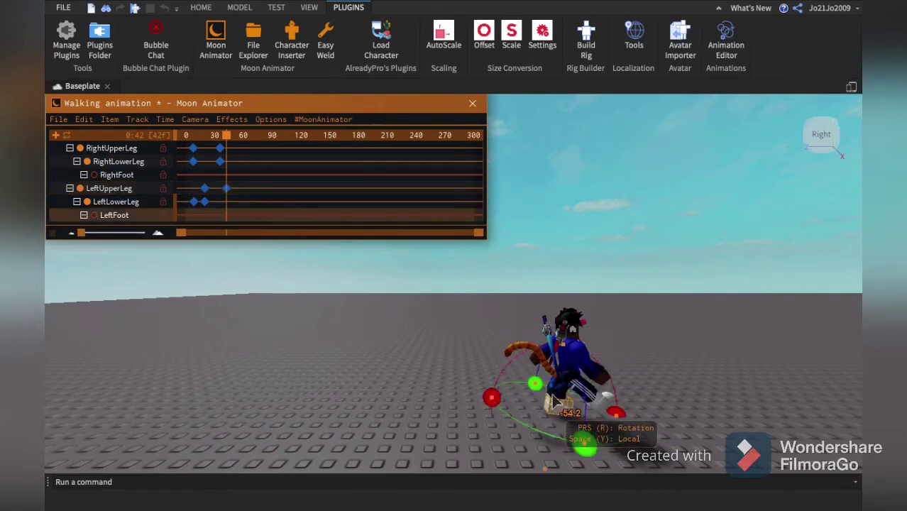
pyautogui.click(116, 202)
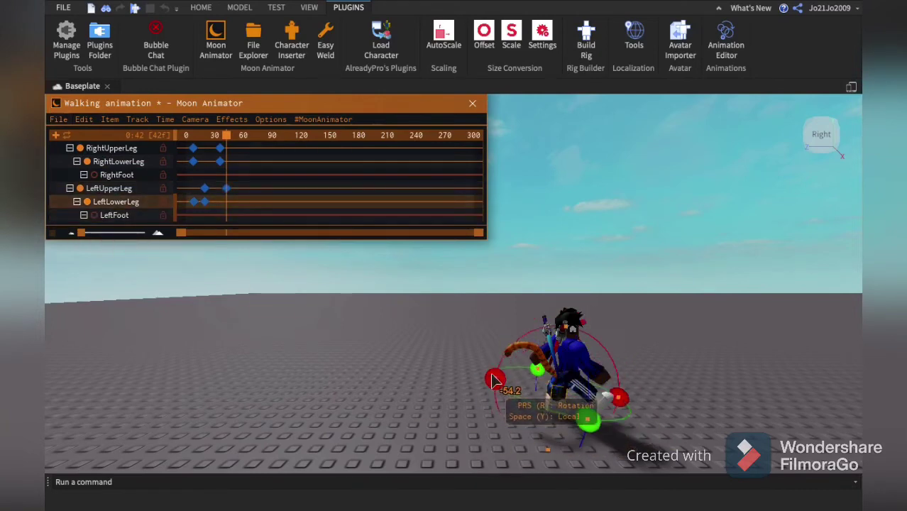
pyautogui.press('d')
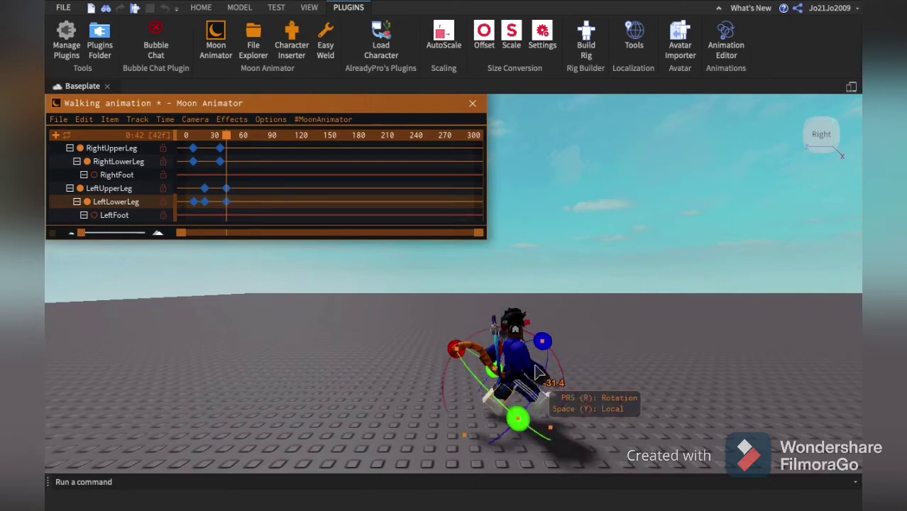
# Swing the right upper arm backward at frame 42.
pyautogui.click(455, 358)
pyautogui.moveTo(501, 321); pyautogui.dragTo(446, 381)
pyautogui.click(426, 379)
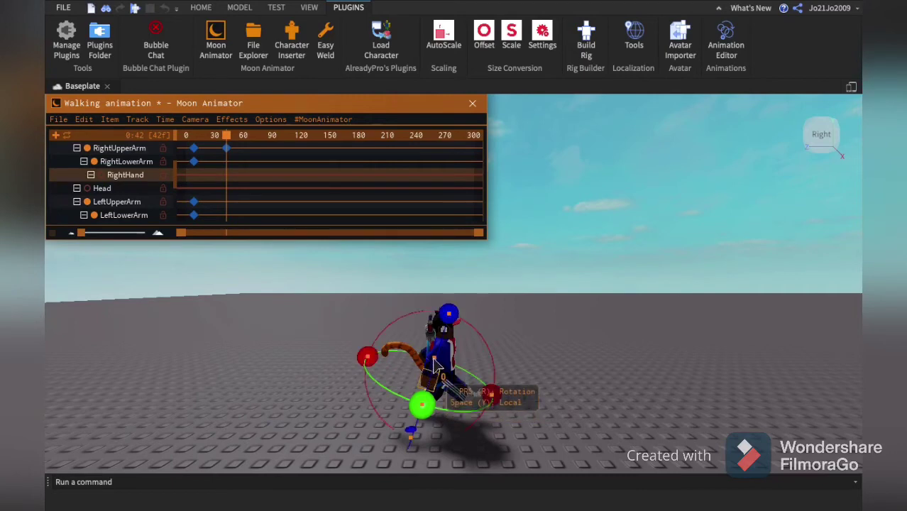
pyautogui.click(440, 360)
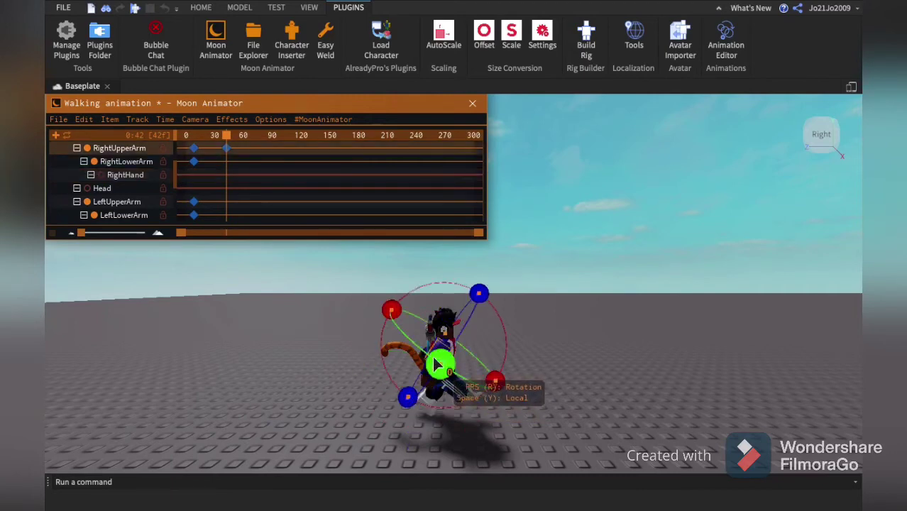
# Bend the right lower arm at frame 42 and fine-tune its rotation by about 2 degrees.
pyautogui.click(426, 376)
pyautogui.moveTo(495, 379); pyautogui.dragTo(468, 394)
pyautogui.press('d')
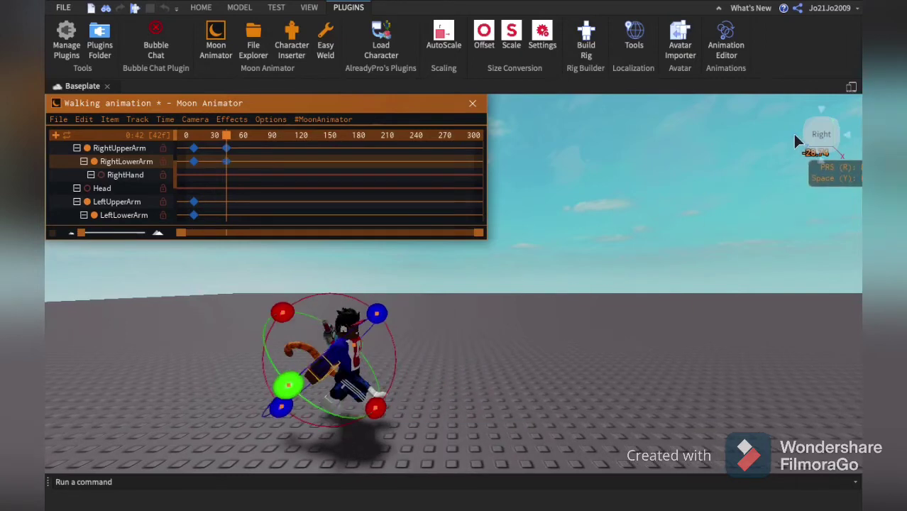
pyautogui.moveTo(282, 312); pyautogui.dragTo(284, 315)
# Swing the left upper arm forward about 64 degrees at frame 42, viewed from the character's left side.
pyautogui.click(793, 134)
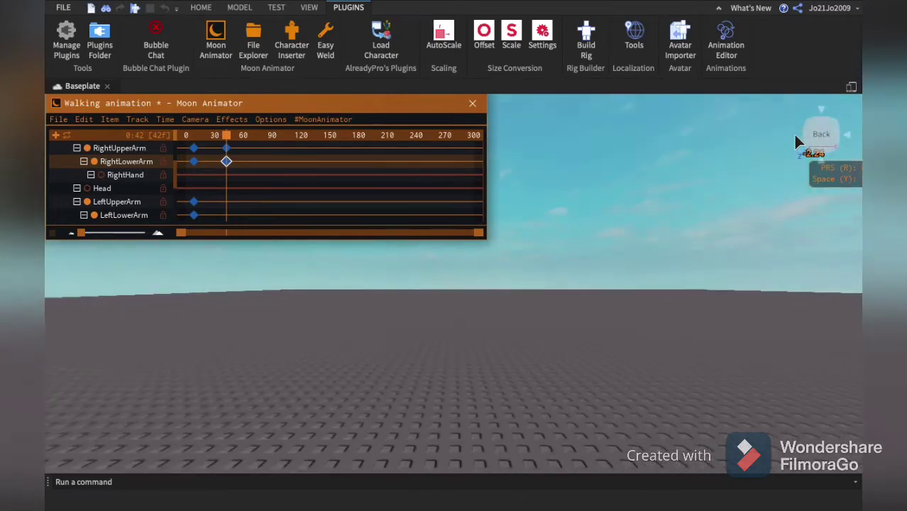
pyautogui.click(794, 134)
pyautogui.click(416, 345)
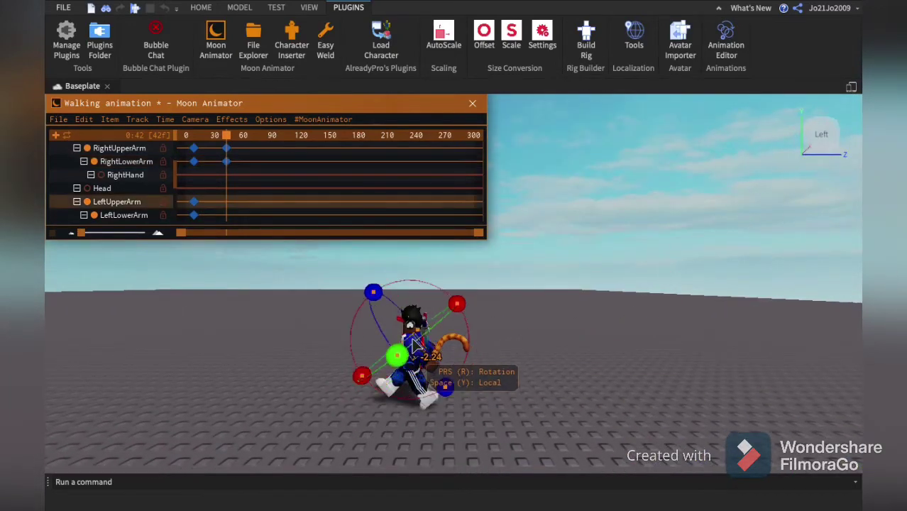
pyautogui.moveTo(456, 304); pyautogui.dragTo(465, 361)
# Bend the left lower arm forward about 11 degrees and rotate the left upper arm about 3 degrees further at frame 42.
pyautogui.click(403, 372)
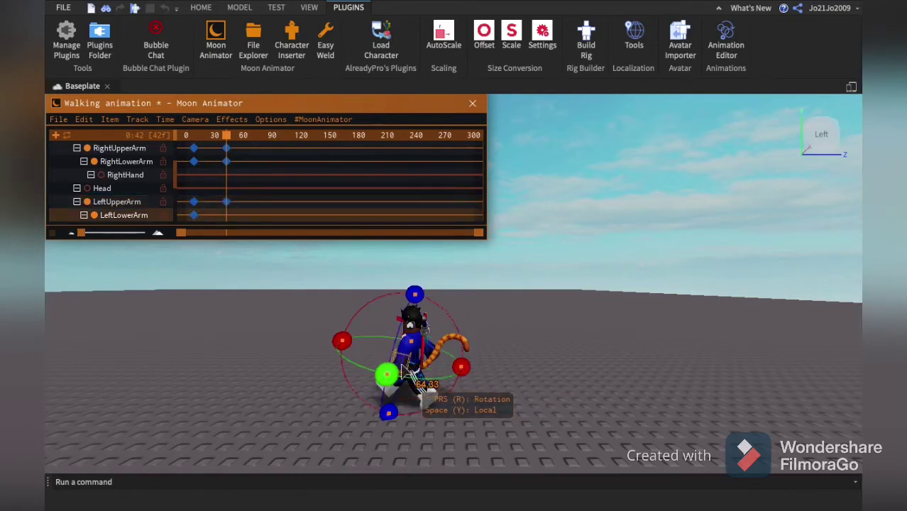
pyautogui.moveTo(343, 341); pyautogui.dragTo(345, 328)
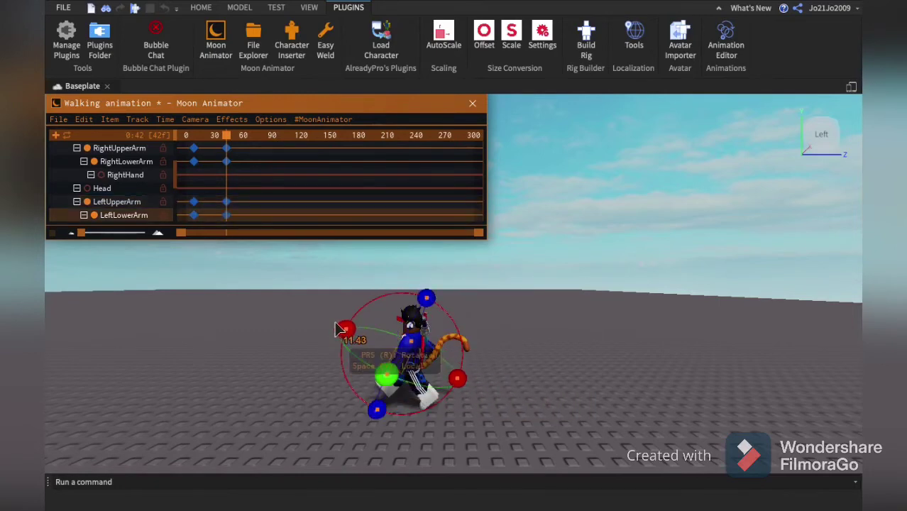
pyautogui.click(410, 337)
pyautogui.moveTo(460, 364); pyautogui.dragTo(461, 368)
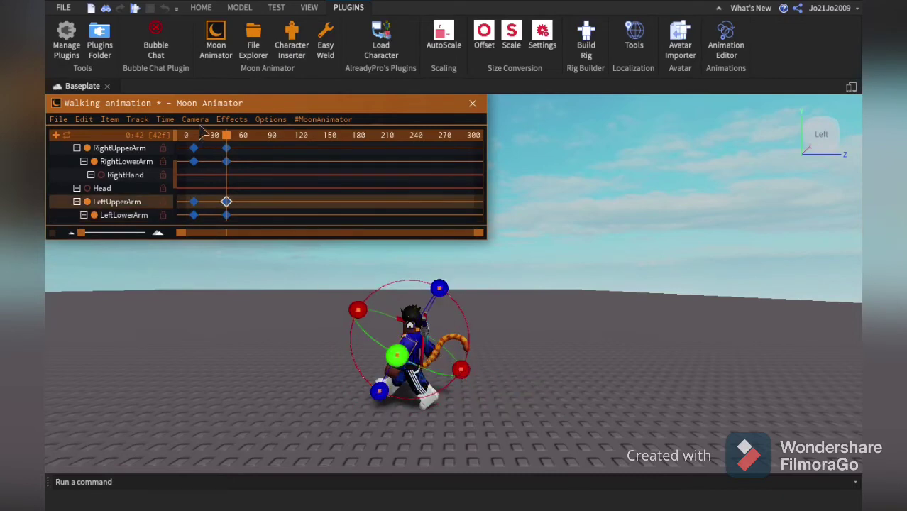
# Rewind the timeline to frame 0 and play the walking animation.
pyautogui.click(226, 137)
pyautogui.moveTo(227, 139); pyautogui.dragTo(118, 106)
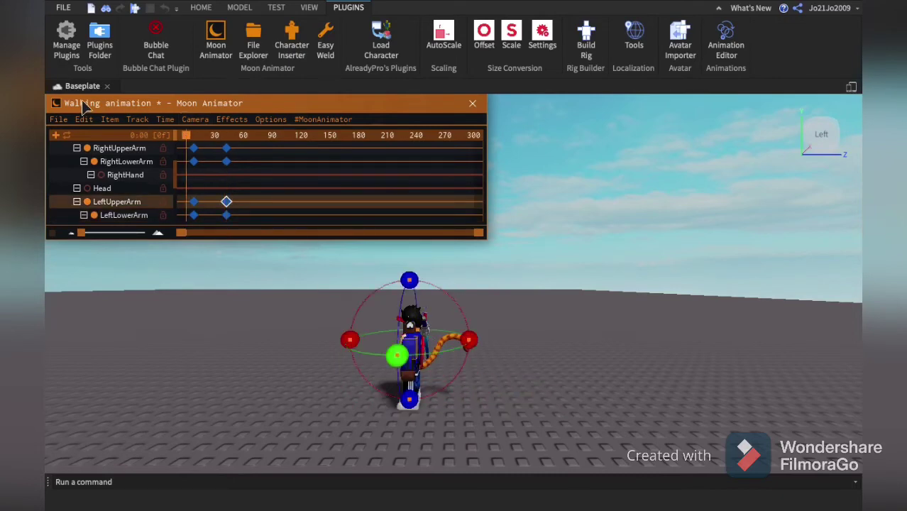
pyautogui.click(86, 119)
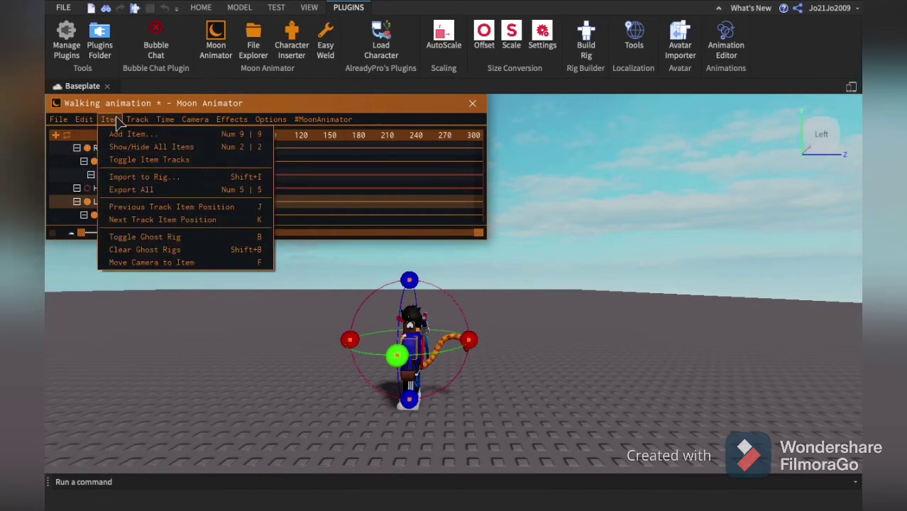
pyautogui.click(83, 120)
pyautogui.click(64, 120)
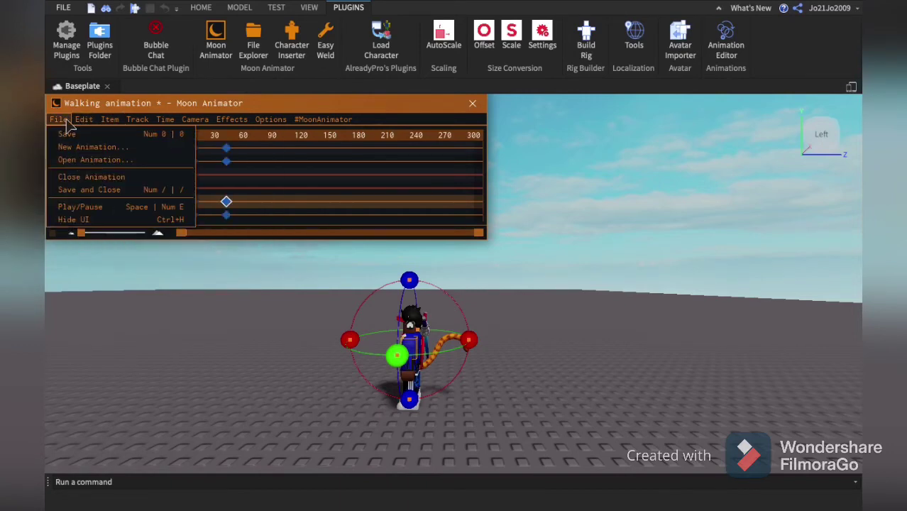
pyautogui.click(93, 211)
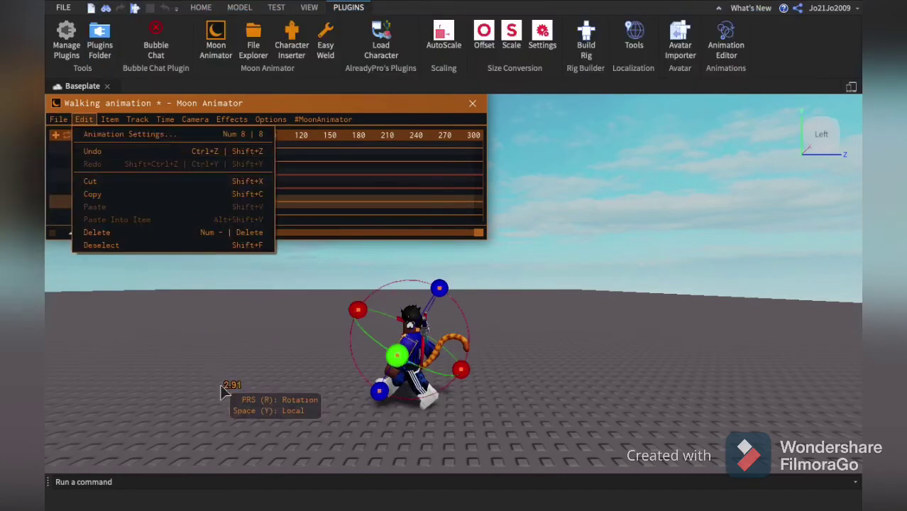
pyautogui.press('space')
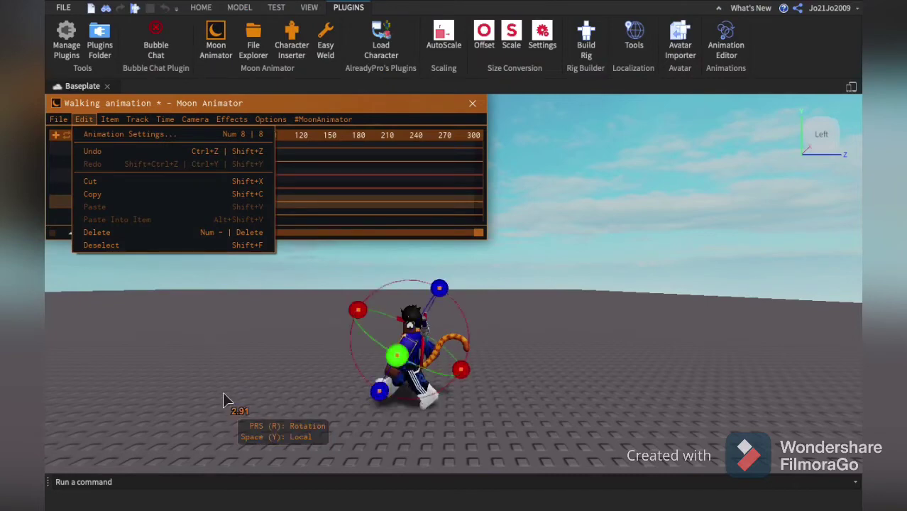
pyautogui.click(86, 121)
# Move the LowerTorso forward about 12.1 units at frame 51 and preview the character's travel.
pyautogui.moveTo(229, 140); pyautogui.dragTo(235, 140)
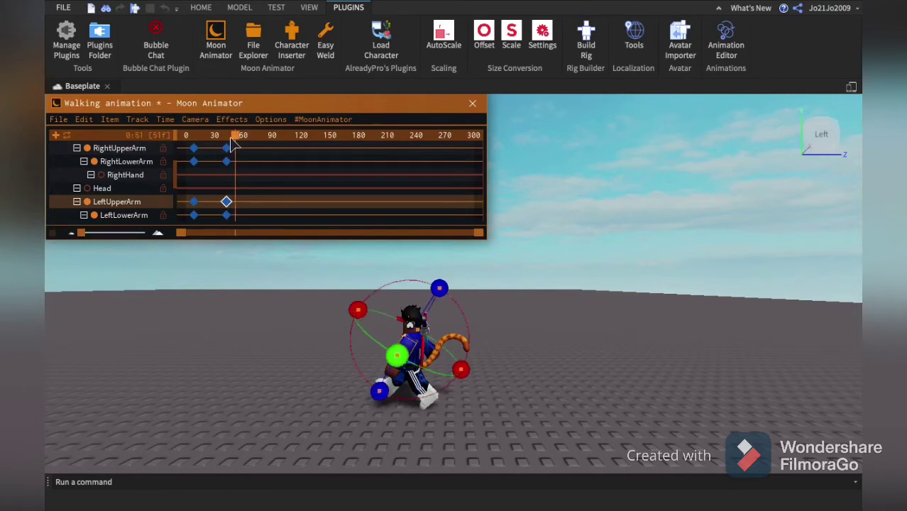
pyautogui.click(310, 299)
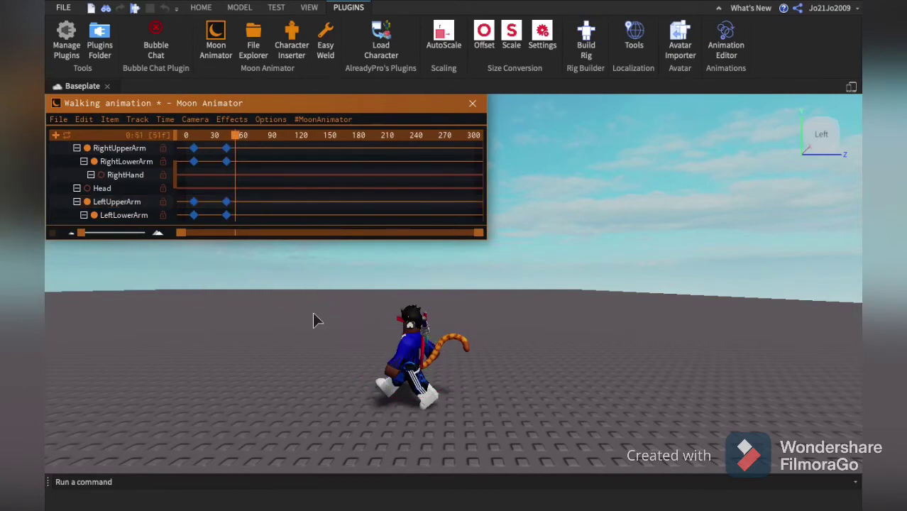
pyautogui.press('s')
pyautogui.press('a')
pyautogui.press('w')
pyautogui.press('d')
pyautogui.scroll(3, 178, 189)
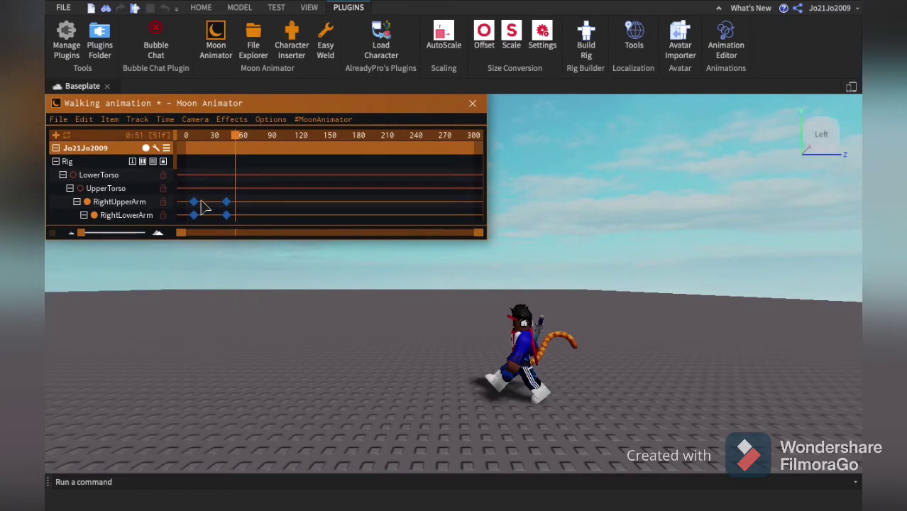
pyautogui.click(95, 177)
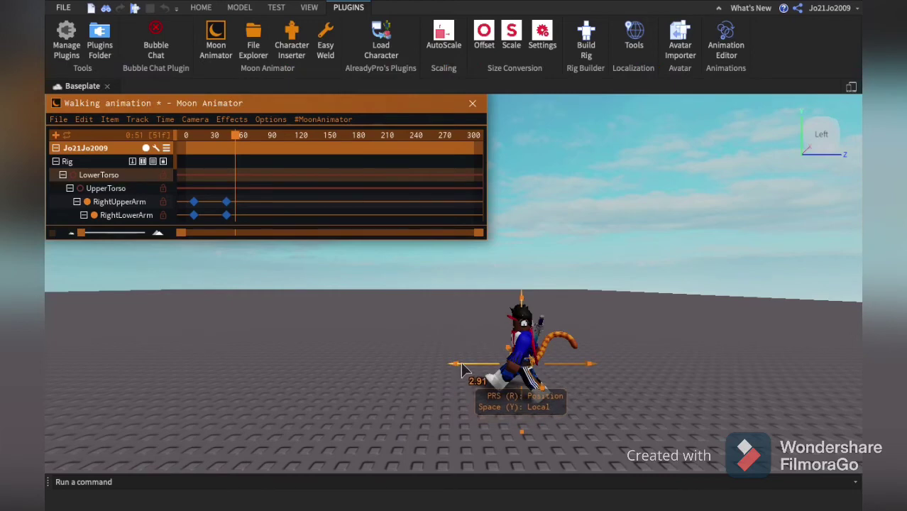
pyautogui.moveTo(461, 370); pyautogui.dragTo(262, 364)
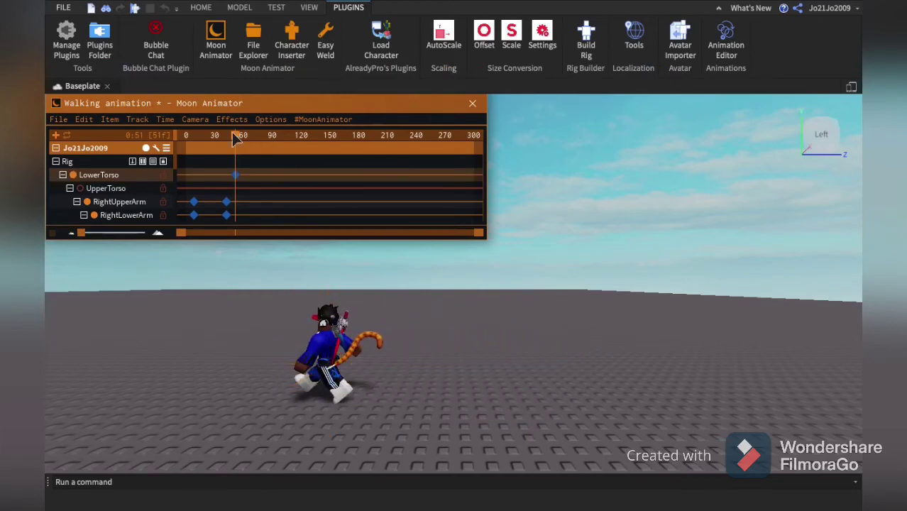
pyautogui.press('space')
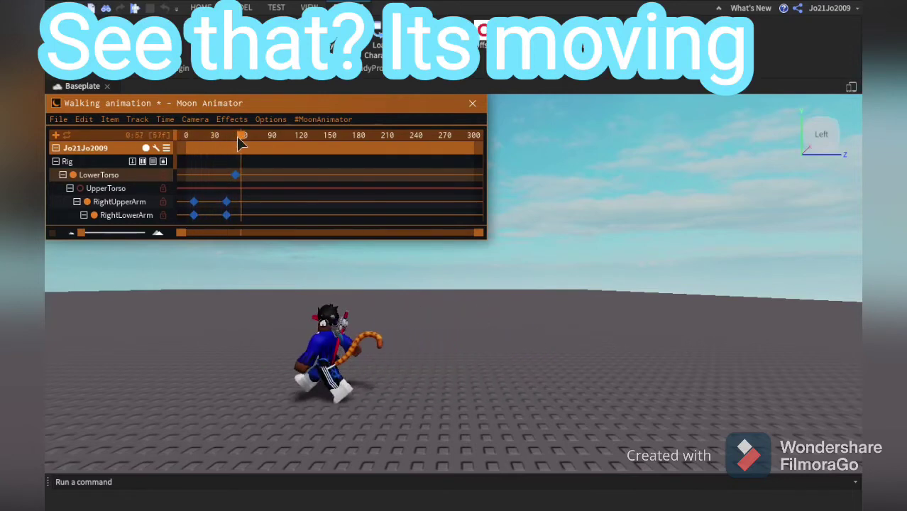
pyautogui.moveTo(237, 137); pyautogui.dragTo(197, 139)
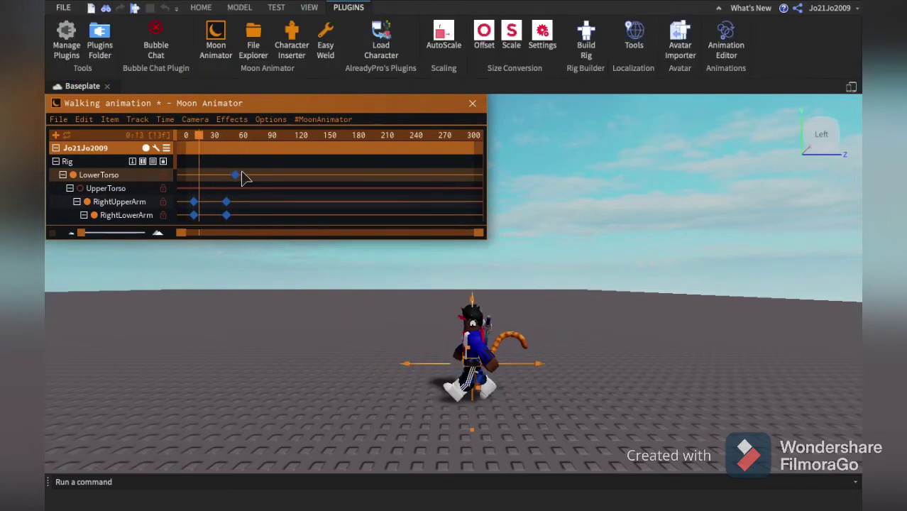
# Shift the LowerTorso position keyframe to frame 43 and replay the animation.
pyautogui.moveTo(236, 181); pyautogui.dragTo(230, 183)
pyautogui.press('space')
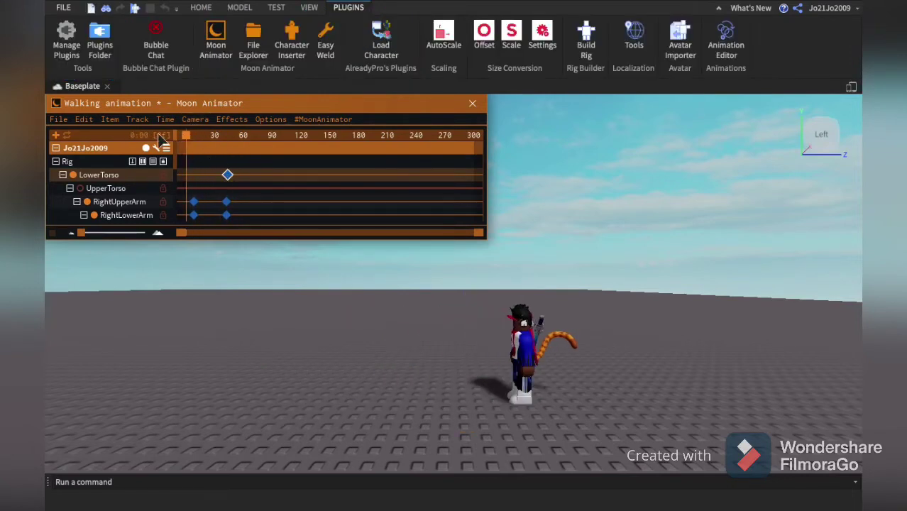
pyautogui.click(224, 135)
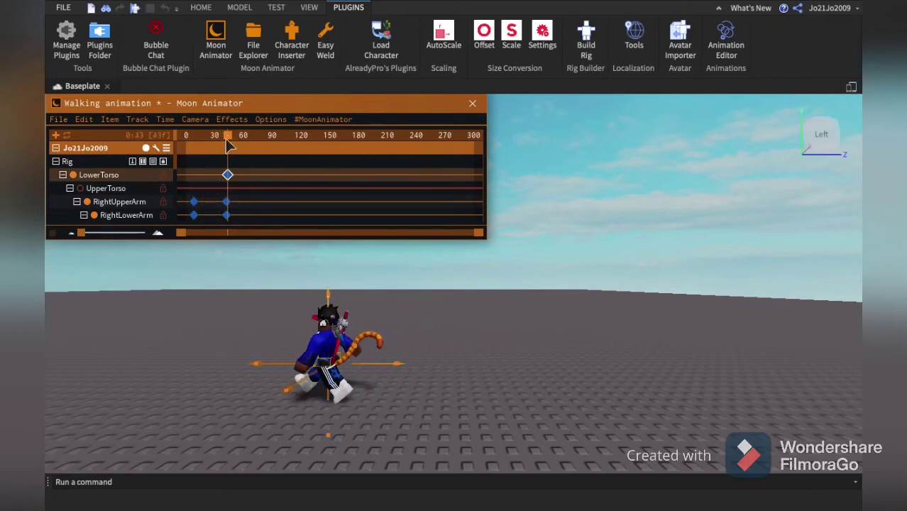
pyautogui.moveTo(228, 136)
pyautogui.mouseDown()
pyautogui.moveTo(178, 136)
pyautogui.moveTo(237, 137)
pyautogui.mouseUp()
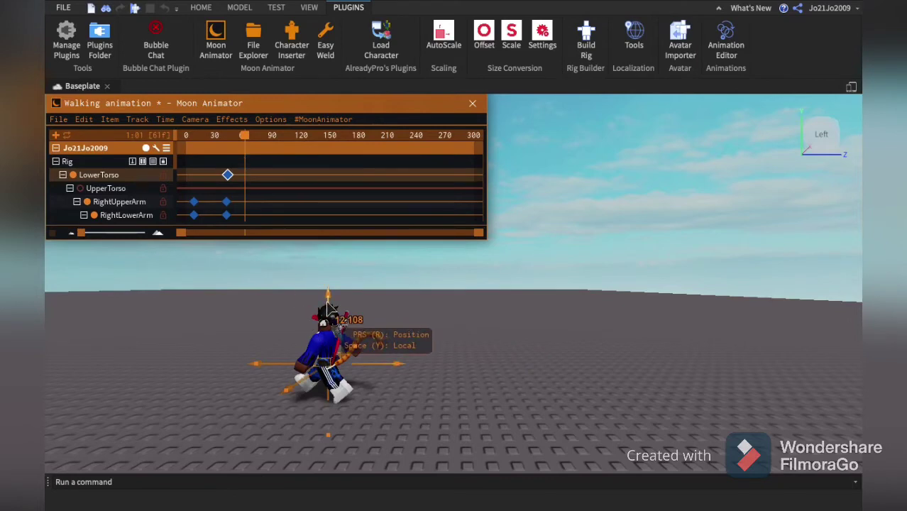
pyautogui.press('space')
pyautogui.press('space')
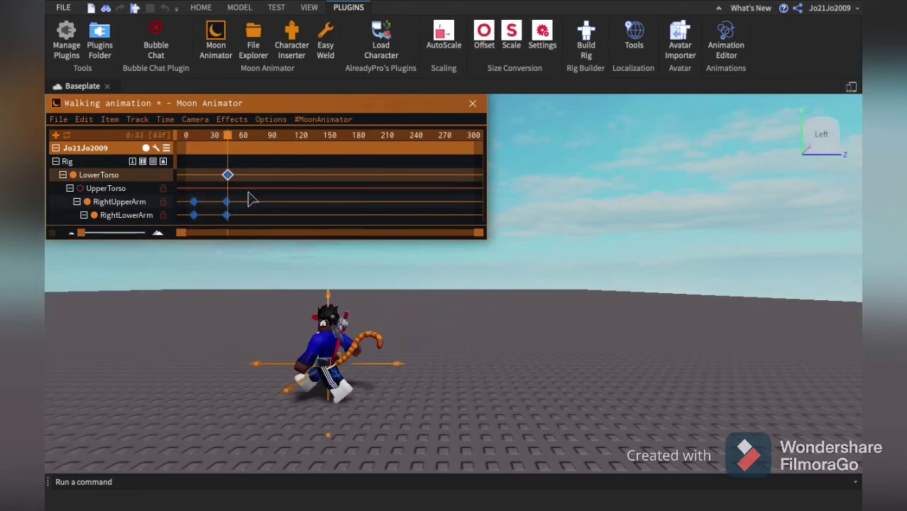
# Review the walking animation in playback from the character's right side.
pyautogui.moveTo(317, 337); pyautogui.dragTo(557, 373)
pyautogui.click(797, 136)
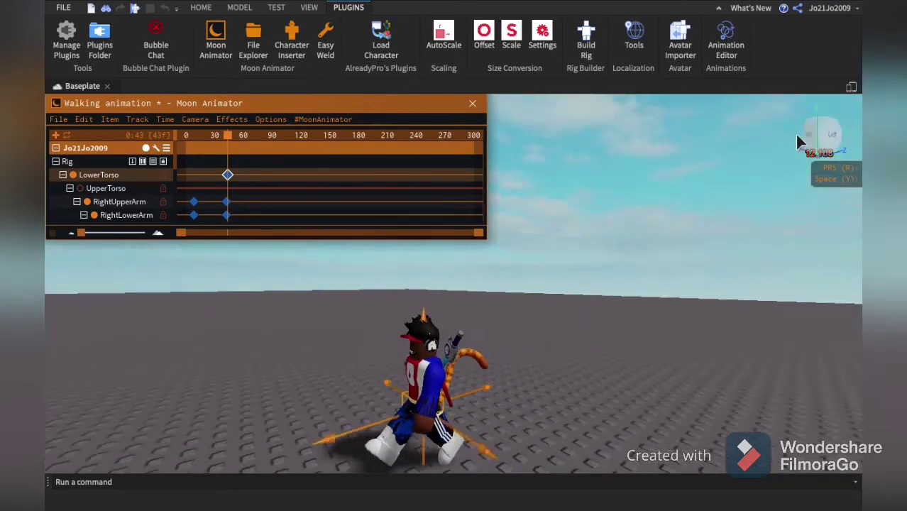
pyautogui.press('a')
pyautogui.press('s')
pyautogui.press('w')
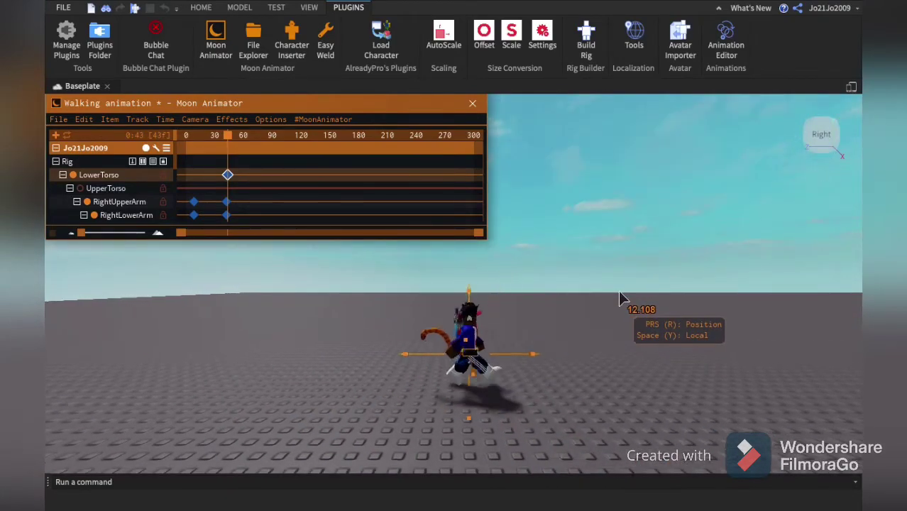
pyautogui.press('a')
pyautogui.press('d')
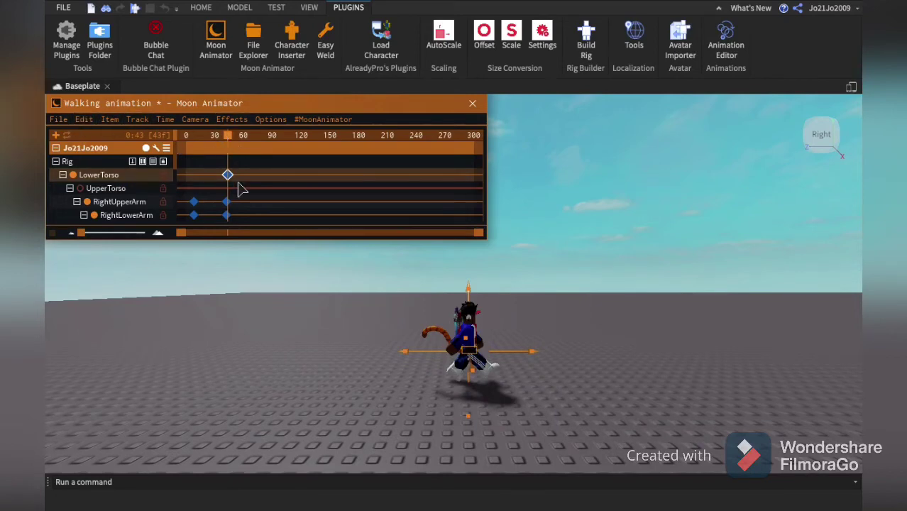
pyautogui.press('space')
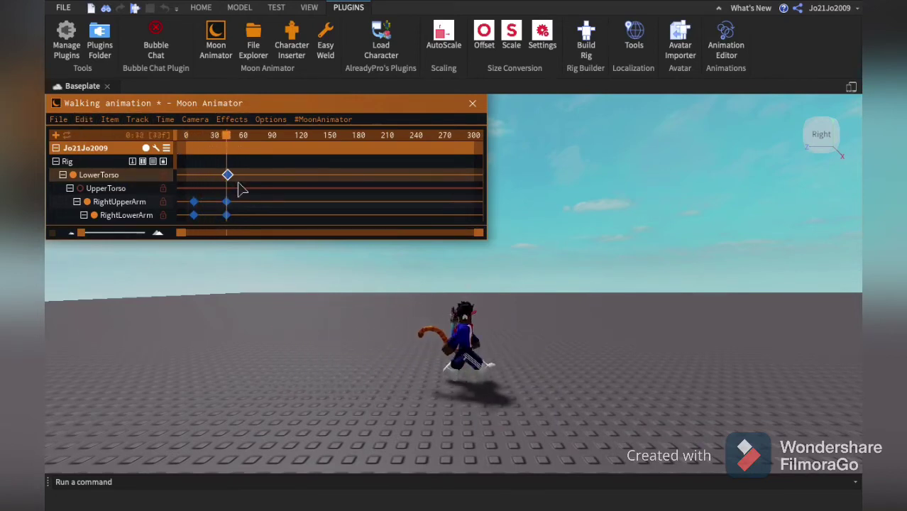
pyautogui.press('space')
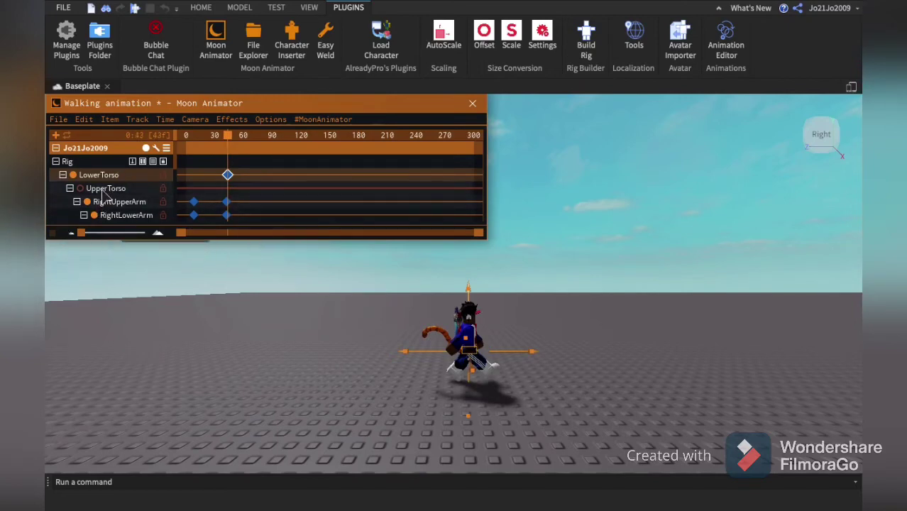
# Rotate the right upper leg backward about 58 degrees at frame 53 to bring it under the body.
pyautogui.scroll(3, 454, 369)
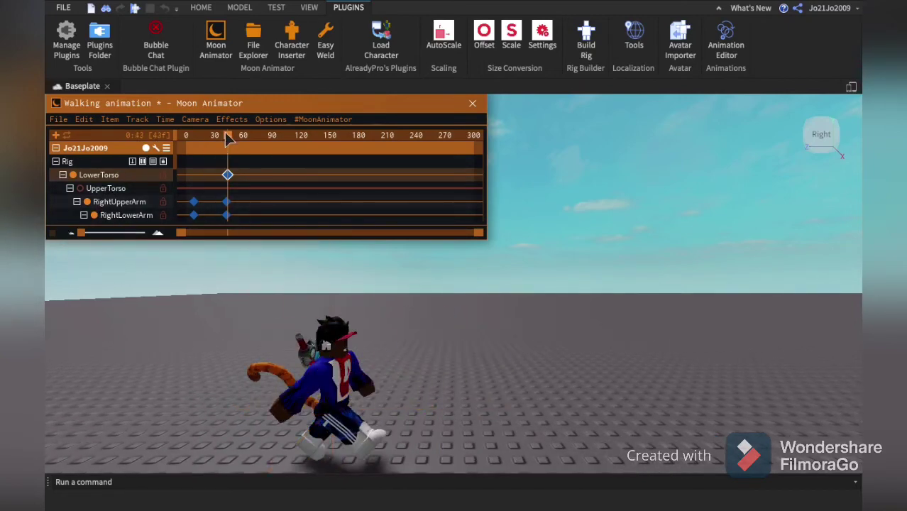
pyautogui.press('r')
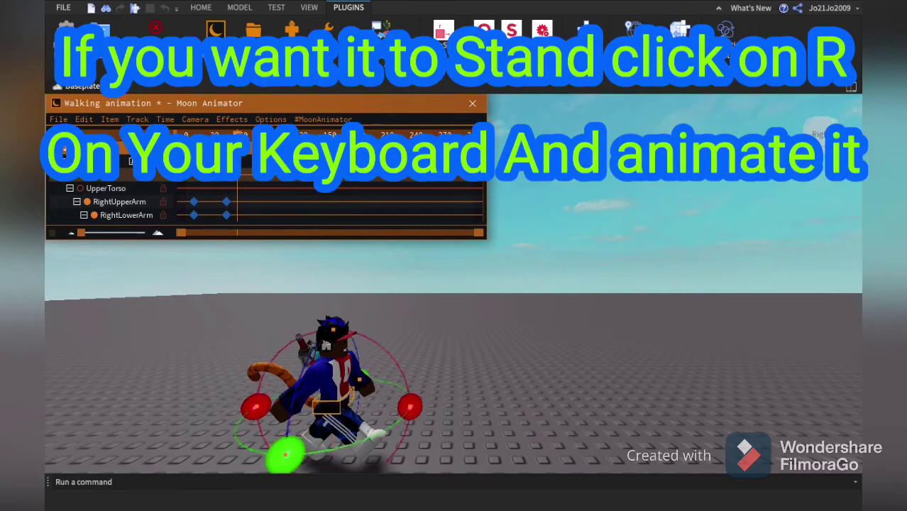
pyautogui.click(350, 440)
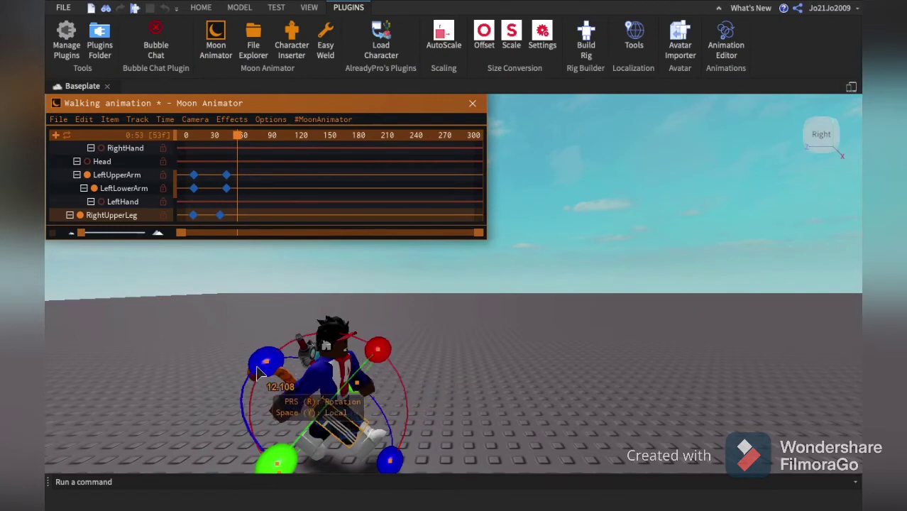
pyautogui.moveTo(373, 355); pyautogui.dragTo(401, 425)
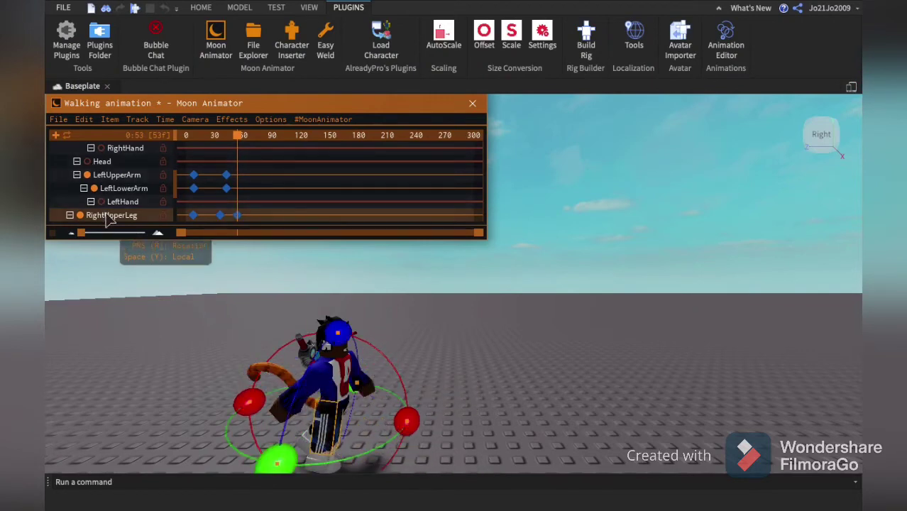
# Rotate the right lower leg forward about 5 degrees at frame 53.
pyautogui.scroll(-2, 178, 199)
pyautogui.click(178, 205)
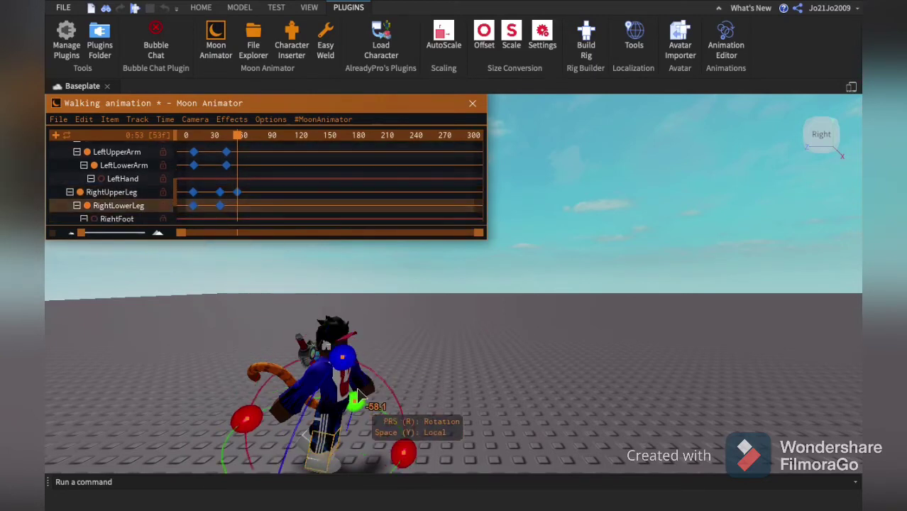
pyautogui.moveTo(417, 435); pyautogui.dragTo(417, 436)
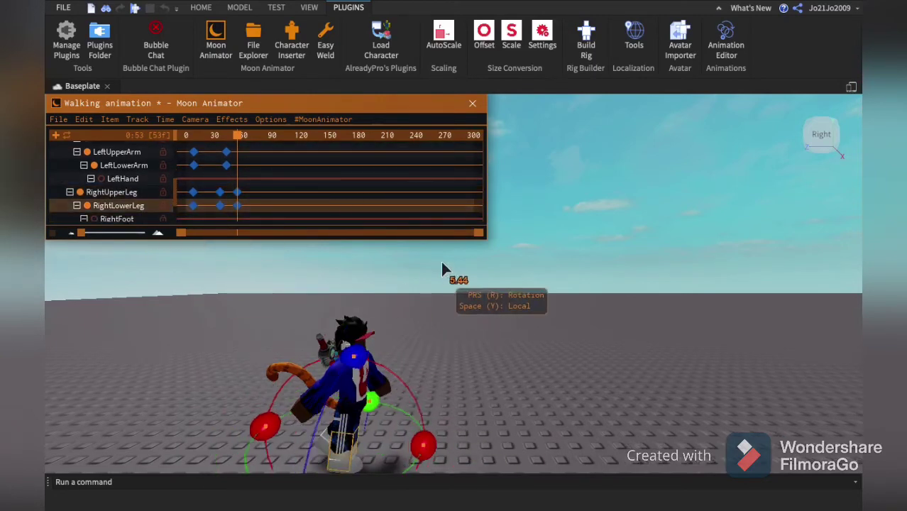
# Rotate the left upper leg forward at frame 53 to bring it under the body.
pyautogui.click(795, 132)
pyautogui.click(795, 133)
pyautogui.scroll(-5, 671, 364)
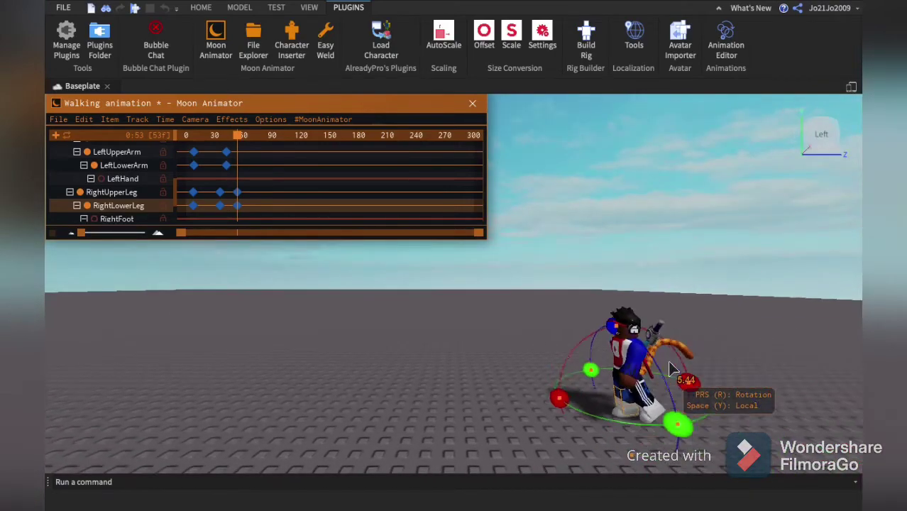
pyautogui.scroll(3, 524, 368)
pyautogui.press('d')
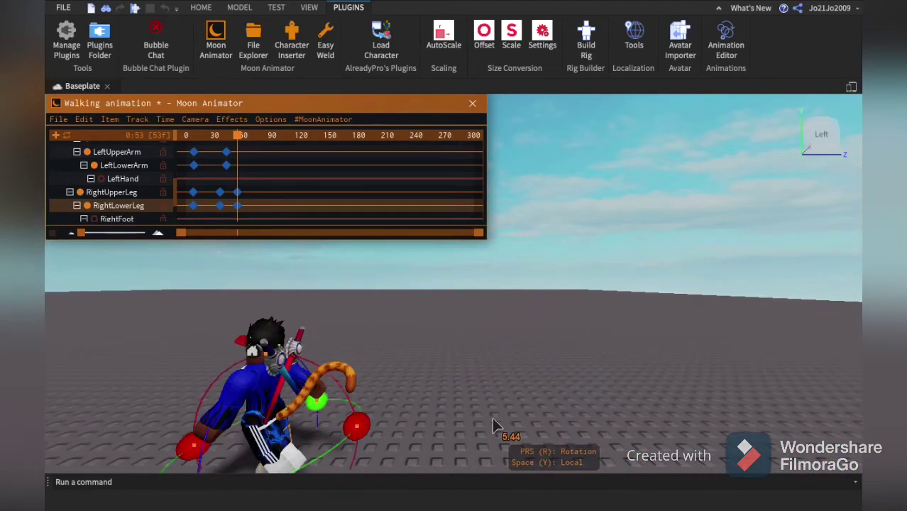
pyautogui.press('a')
pyautogui.press('s')
pyautogui.click(437, 391)
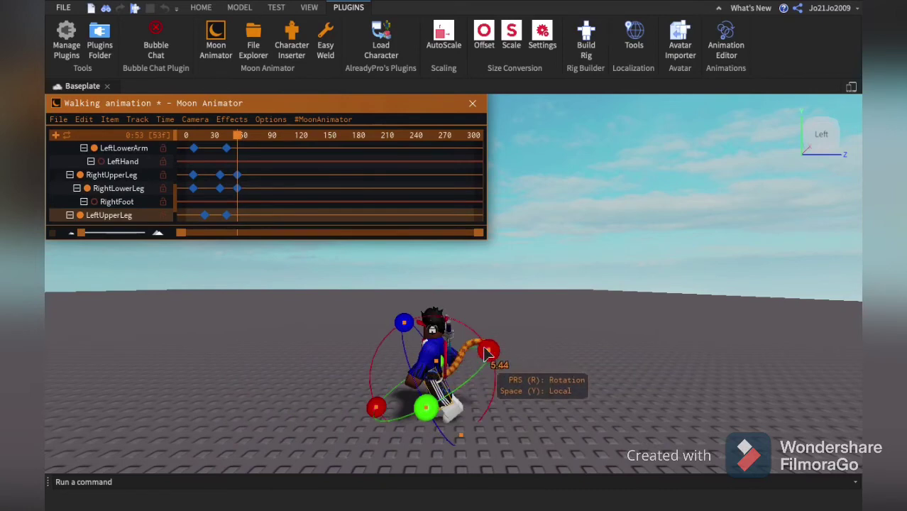
pyautogui.moveTo(489, 350); pyautogui.dragTo(497, 402)
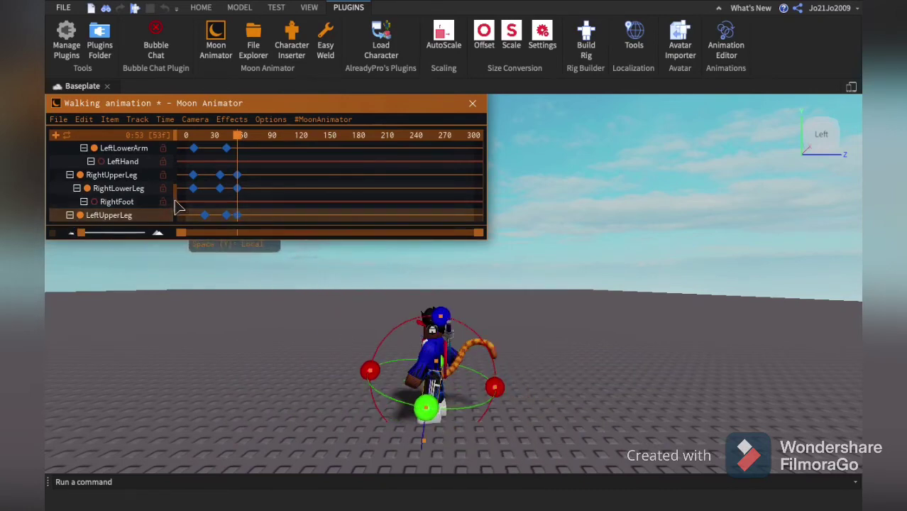
# Rotate the left lower leg about 8 degrees and the left upper leg about 10 degrees at frame 53.
pyautogui.scroll(-2, 178, 206)
pyautogui.click(117, 202)
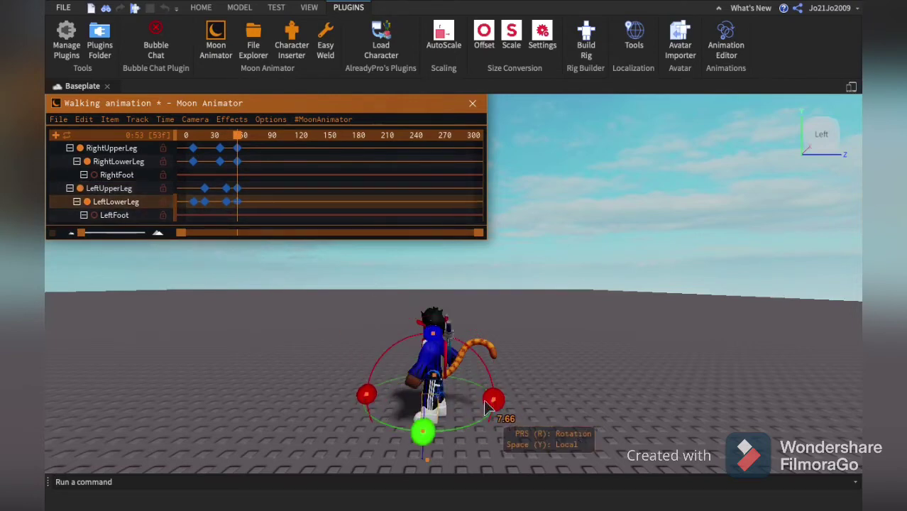
pyautogui.click(437, 389)
pyautogui.moveTo(499, 395); pyautogui.dragTo(506, 380)
# Adjust the left lower leg by about 5 degrees at frame 53 to straighten the standing leg.
pyautogui.click(441, 407)
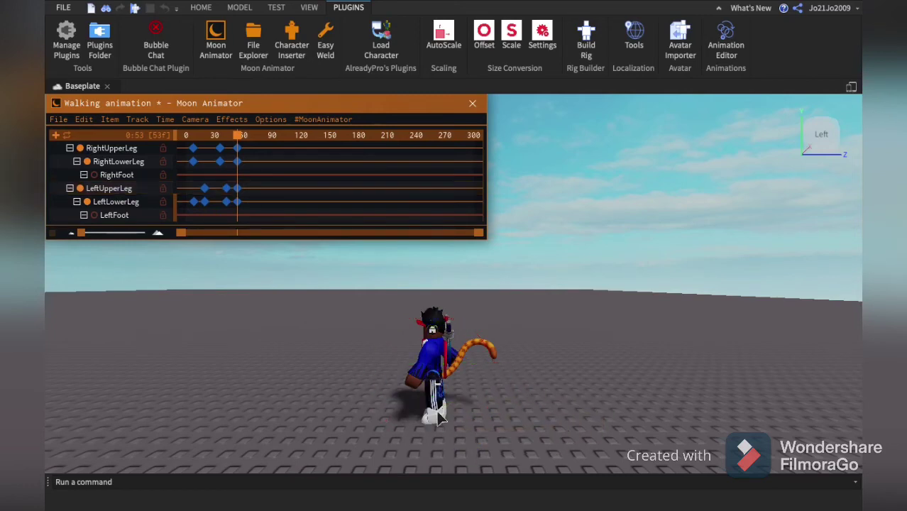
pyautogui.click(439, 411)
pyautogui.click(102, 203)
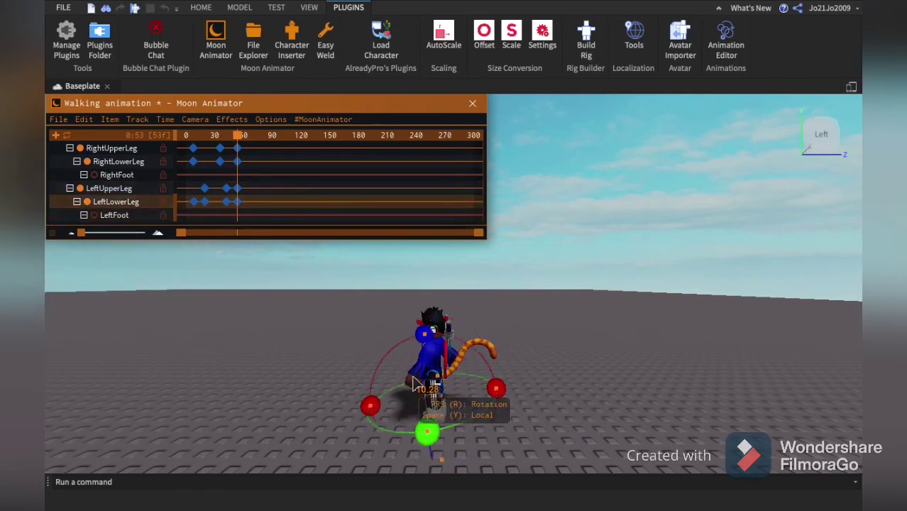
pyautogui.moveTo(495, 401); pyautogui.dragTo(494, 402)
# Fine-tune the right upper leg's rotation at frame 53 to line it up with the standing pose.
pyautogui.press('d')
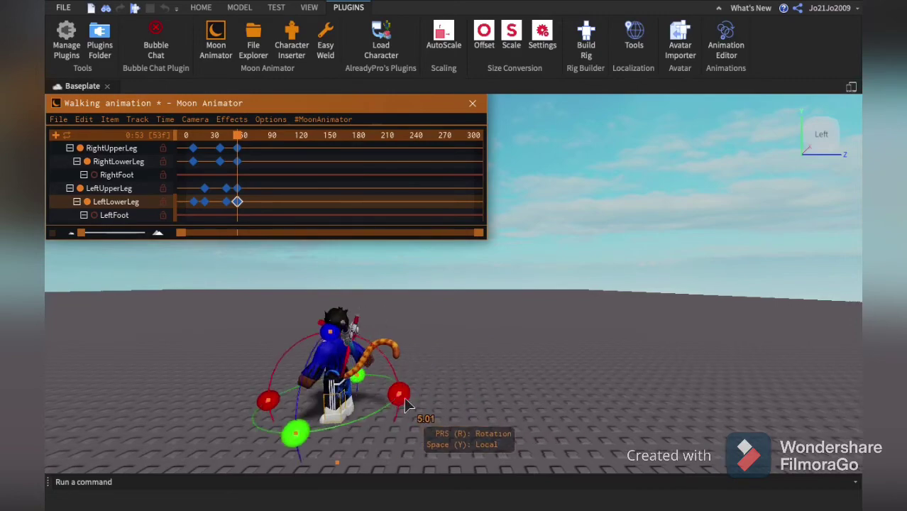
pyautogui.press('w')
pyautogui.click(795, 136)
pyautogui.press('s')
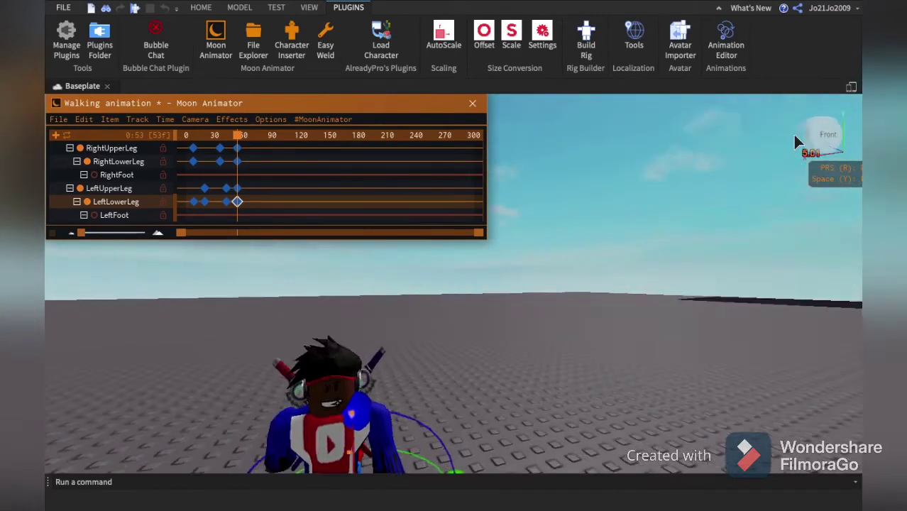
pyautogui.click(794, 135)
pyautogui.click(466, 373)
pyautogui.press('d')
pyautogui.press('w')
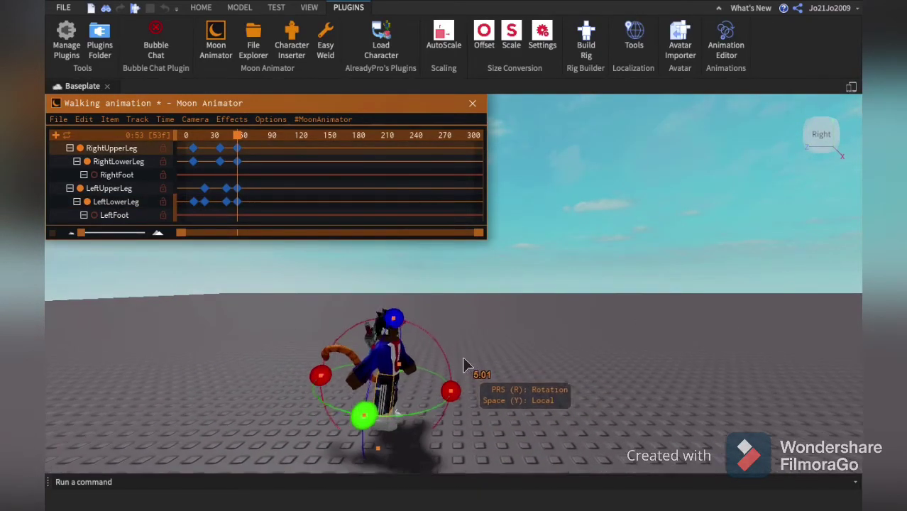
pyautogui.moveTo(449, 395); pyautogui.dragTo(448, 393)
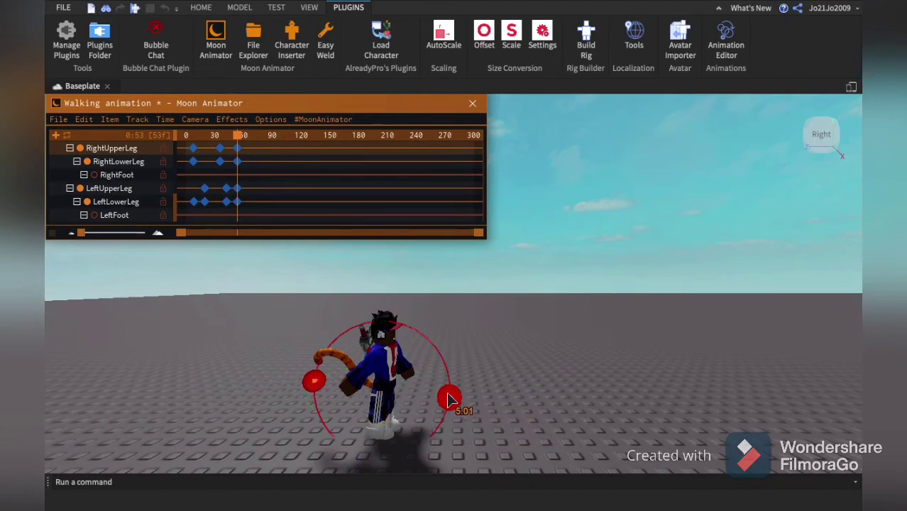
# Rotate the right upper arm forward about 43 degrees and the right lower arm about 8 degrees at frame 53.
pyautogui.click(372, 365)
pyautogui.moveTo(441, 394); pyautogui.dragTo(443, 342)
pyautogui.click(376, 390)
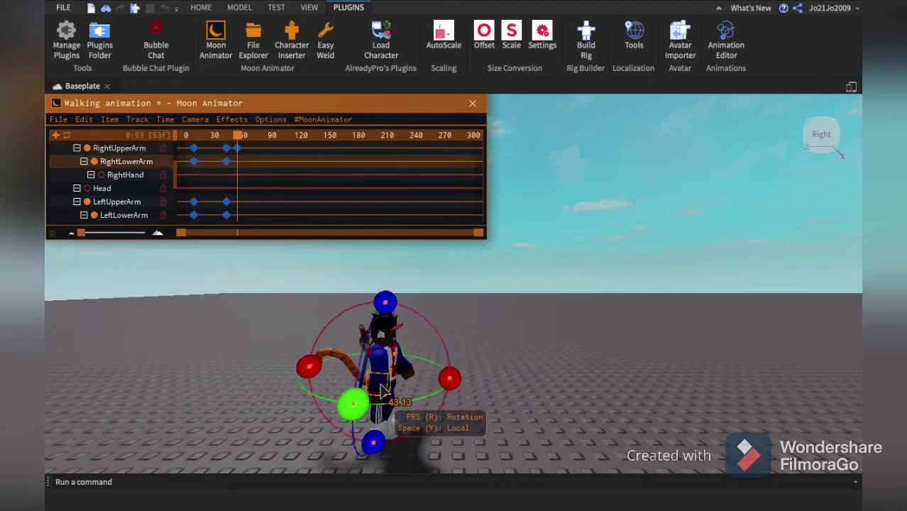
pyautogui.moveTo(456, 374); pyautogui.dragTo(460, 361)
# Rotate the left upper arm backward about 24 degrees at frame 53 so it hangs at the side.
pyautogui.press('d')
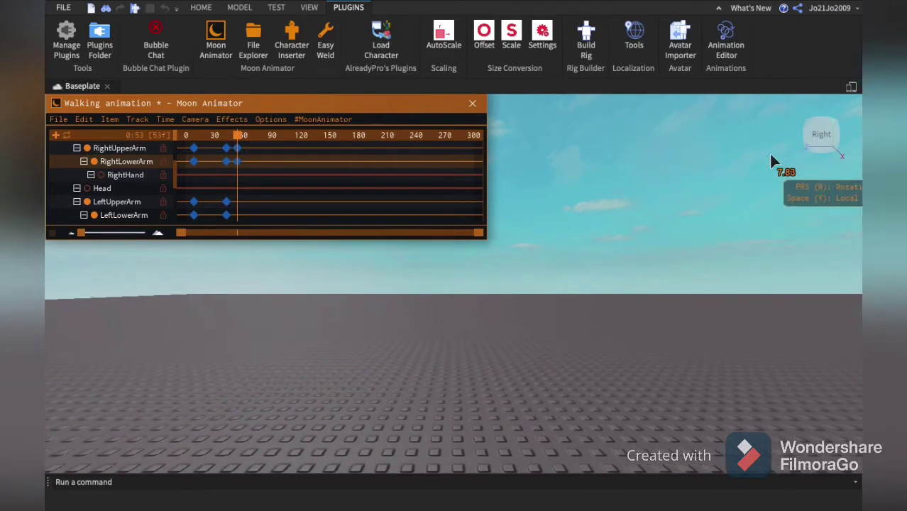
pyautogui.press('s')
pyautogui.moveTo(716, 198); pyautogui.dragTo(715, 198, button='right')
pyautogui.press('d')
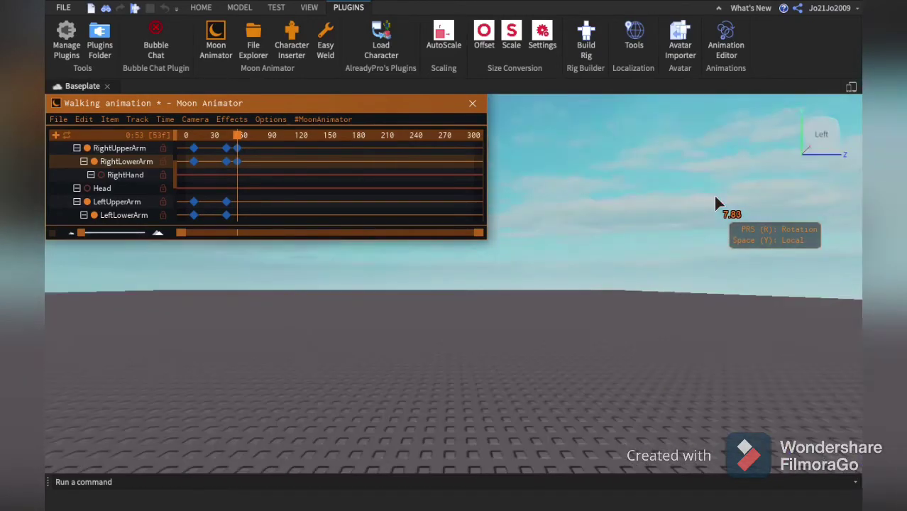
pyautogui.press('s')
pyautogui.press('d')
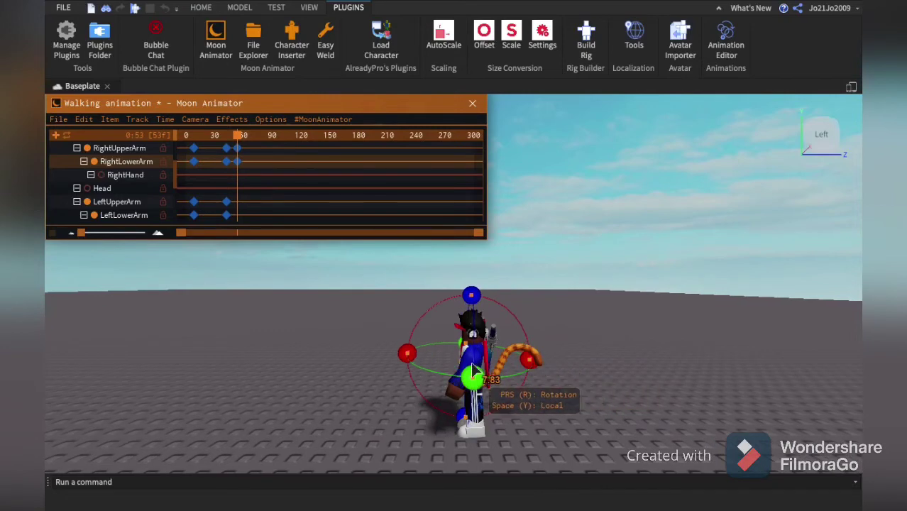
pyautogui.click(475, 360)
pyautogui.moveTo(518, 395); pyautogui.dragTo(534, 367)
# Rotate the left lower arm at frame 53 to line it up with the upper arm.
pyautogui.click(468, 394)
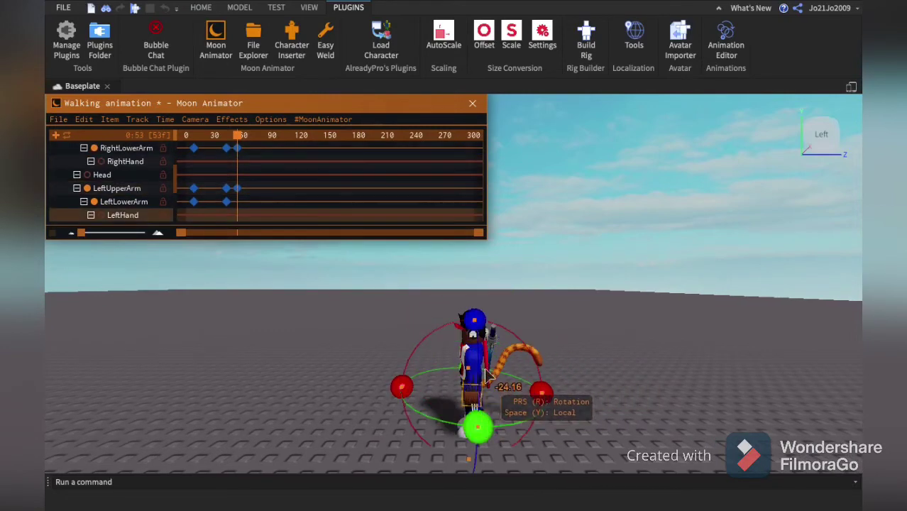
pyautogui.click(466, 383)
pyautogui.moveTo(543, 371); pyautogui.dragTo(543, 370)
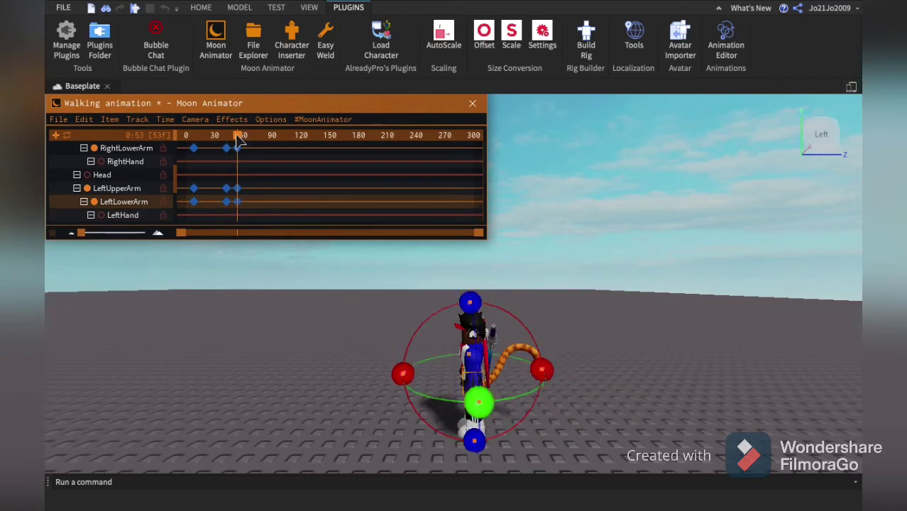
# Replay the walking animation from frame 0 to review the return to the standing pose.
pyautogui.moveTo(237, 136); pyautogui.dragTo(117, 136)
pyautogui.press('space')
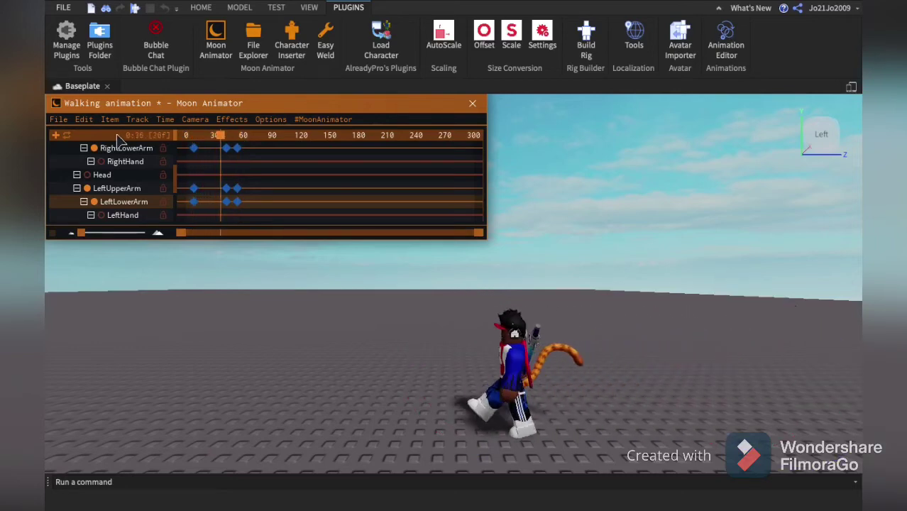
pyautogui.press('space')
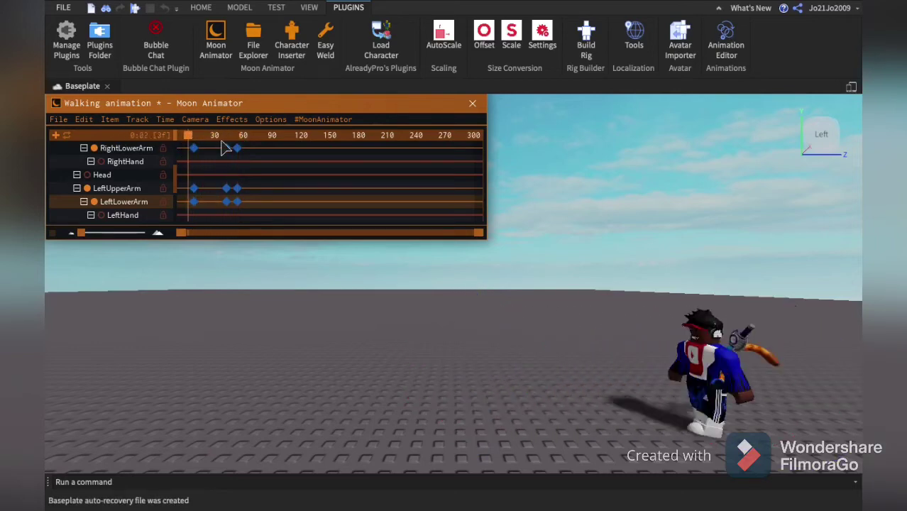
pyautogui.press('space')
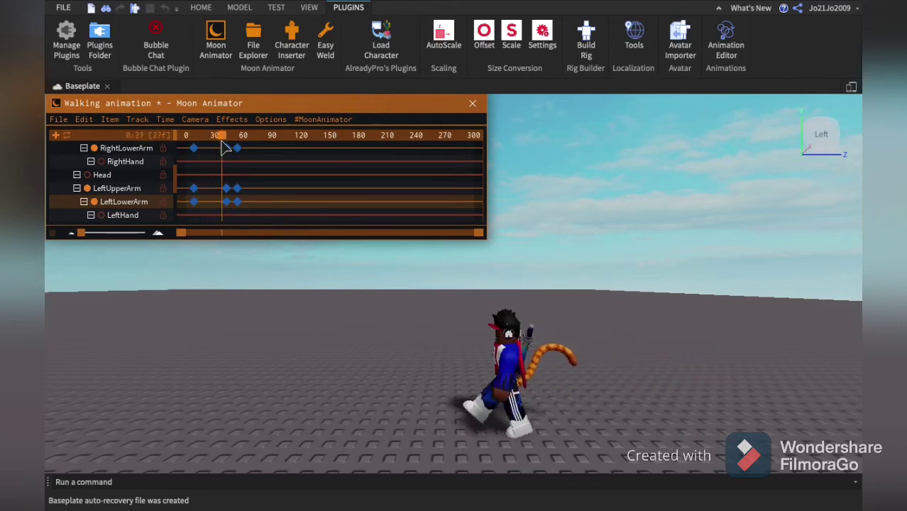
pyautogui.press('space')
pyautogui.press('space')
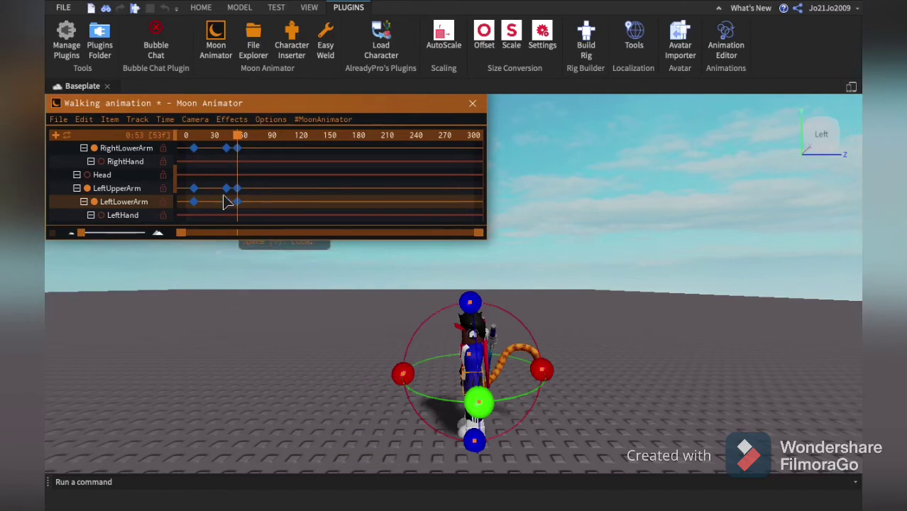
# Tilt the head back about 23 degrees at frame 63 so the character looks up.
pyautogui.click(236, 135)
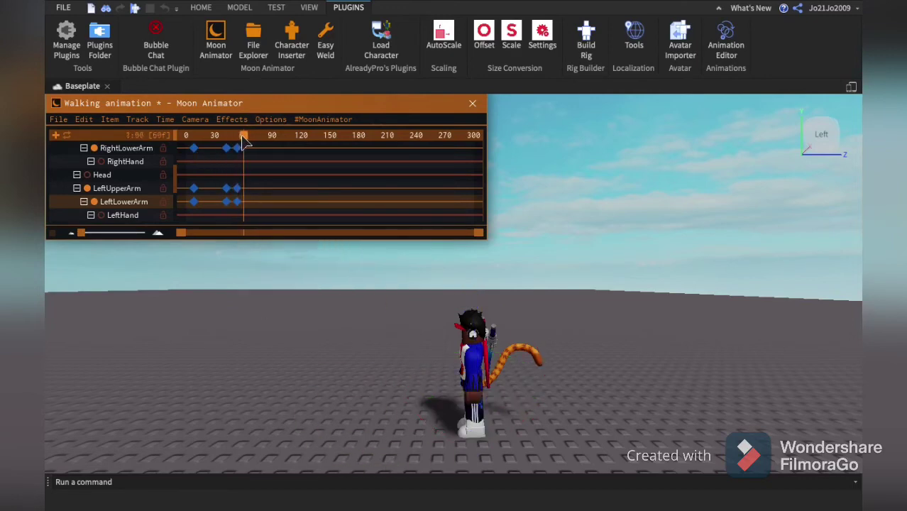
pyautogui.click(468, 333)
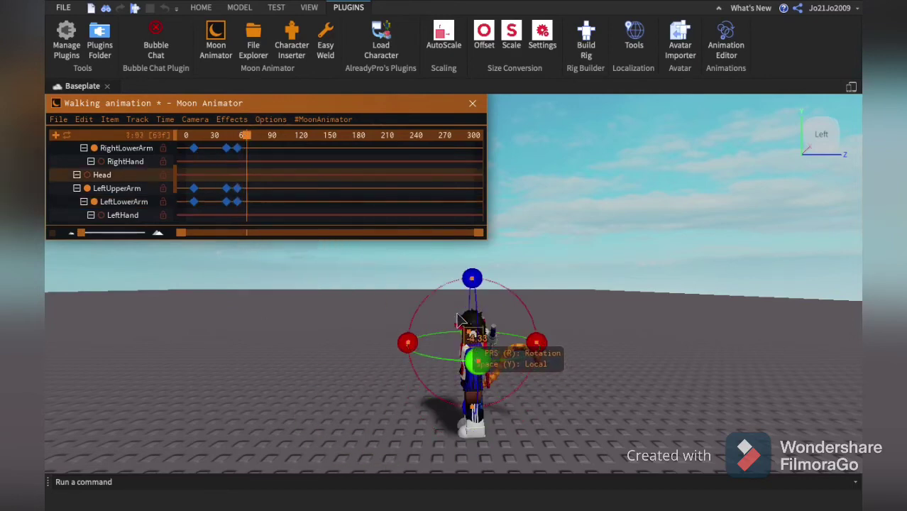
pyautogui.moveTo(406, 346); pyautogui.dragTo(406, 347)
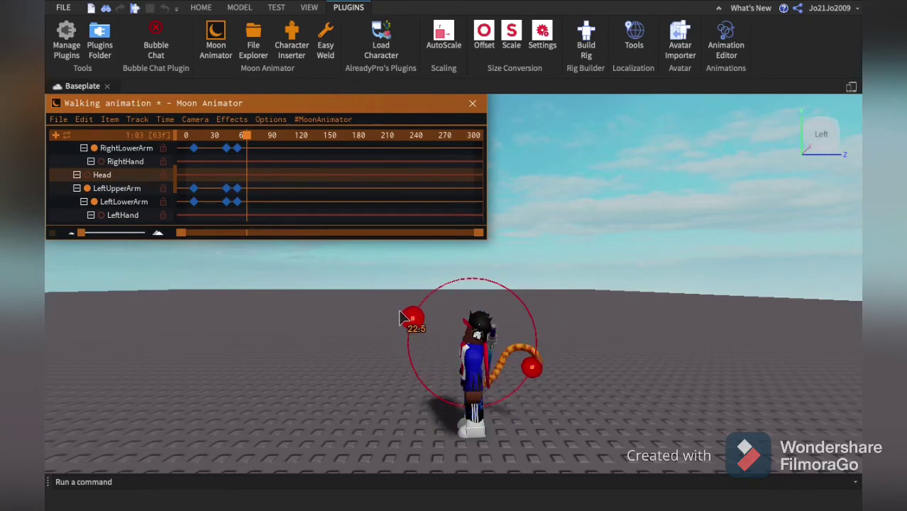
pyautogui.moveTo(401, 318); pyautogui.dragTo(403, 319)
# Tilt the LowerTorso forward at frame 63 into a flying pose and rotate the left upper leg about 22 degrees.
pyautogui.click(471, 416)
pyautogui.press('a')
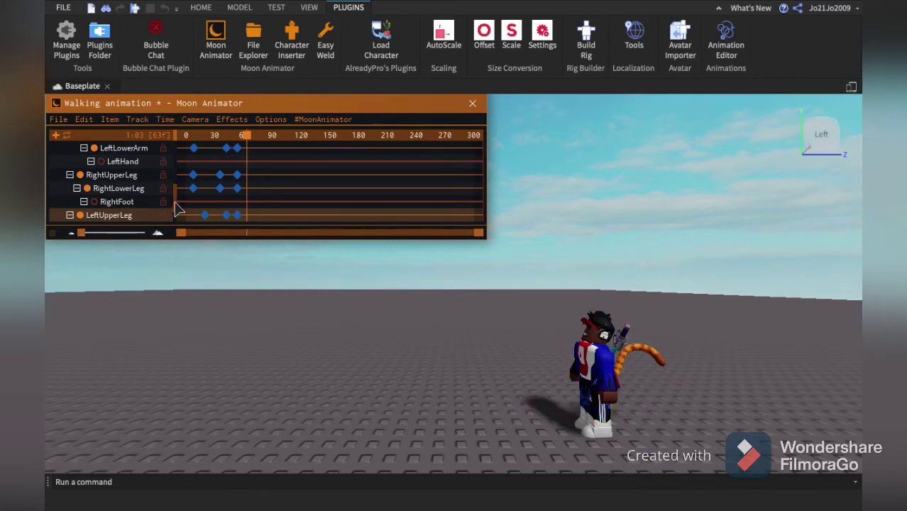
pyautogui.scroll(5, 178, 165)
pyautogui.click(96, 178)
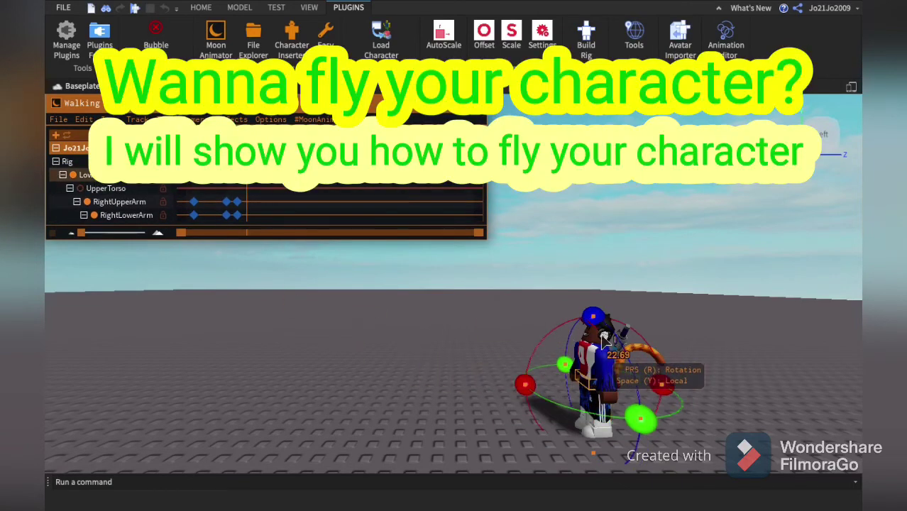
pyautogui.moveTo(659, 384); pyautogui.dragTo(628, 317)
pyautogui.click(567, 344)
pyautogui.click(619, 410)
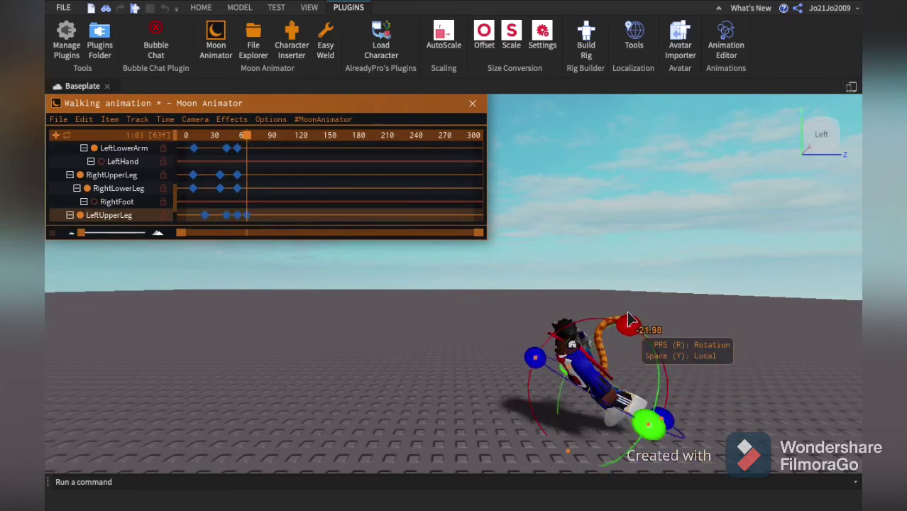
# Rotate the right upper leg backward about 20 degrees at frame 63 to match the left leg.
pyautogui.press('d')
pyautogui.press('a')
pyautogui.click(800, 133)
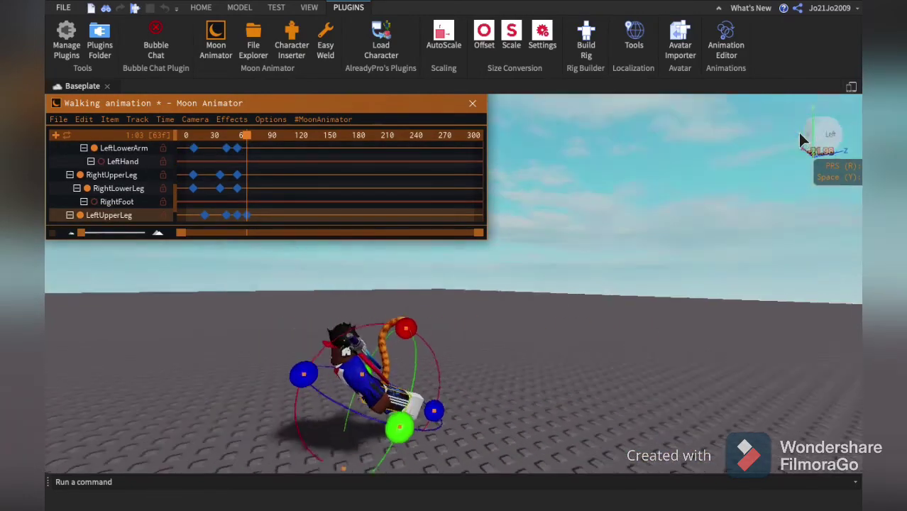
pyautogui.press('s')
pyautogui.click(469, 348)
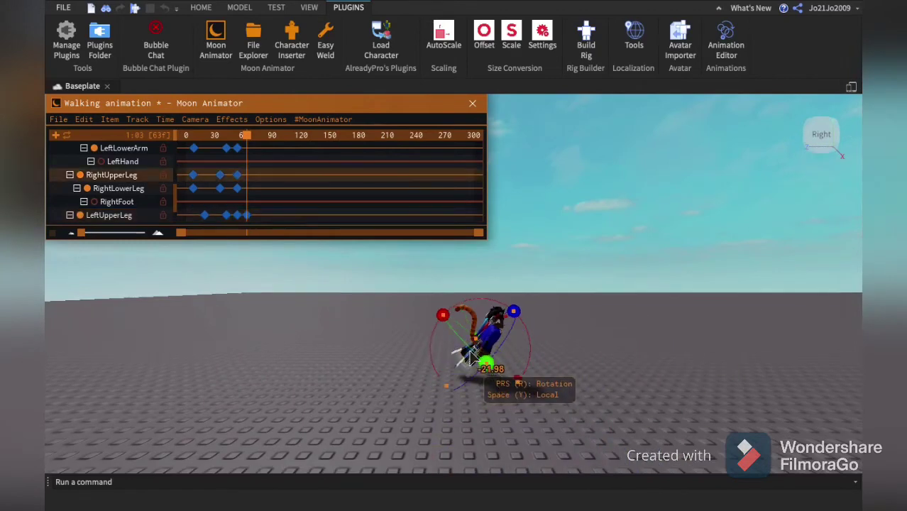
pyautogui.moveTo(443, 315); pyautogui.dragTo(447, 286)
# Rotate the right foot and the left foot about -20 degrees each at frame 63.
pyautogui.press('a')
pyautogui.press('w')
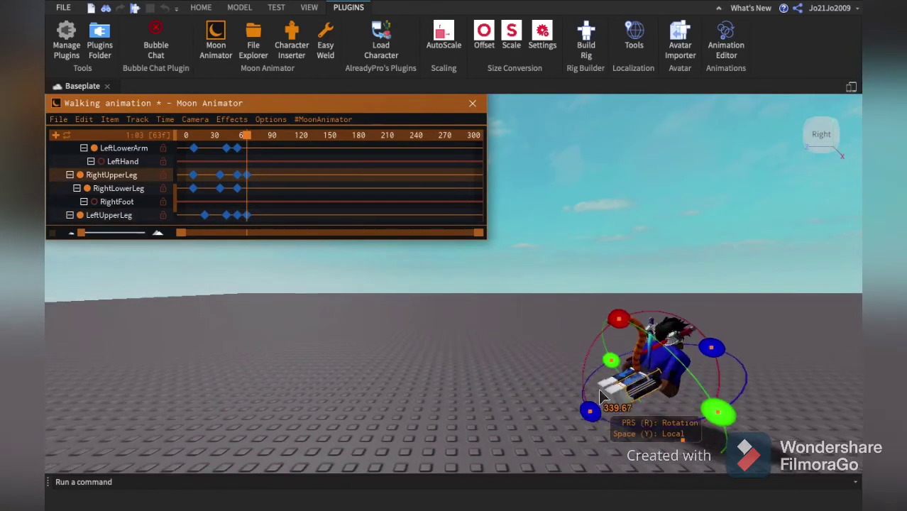
pyautogui.click(600, 395)
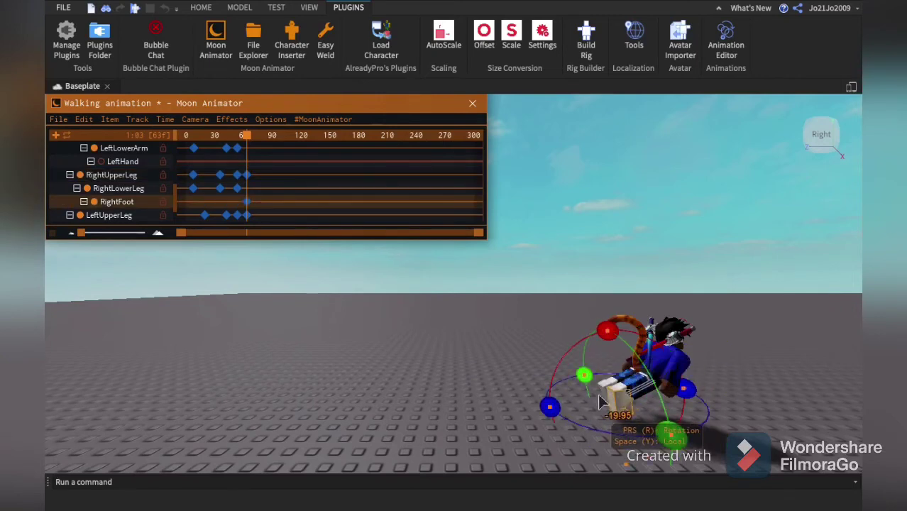
pyautogui.click(606, 385)
pyautogui.moveTo(580, 333); pyautogui.dragTo(598, 328)
# Rotate the right lower leg about -13 degrees at frame 63.
pyautogui.click(625, 393)
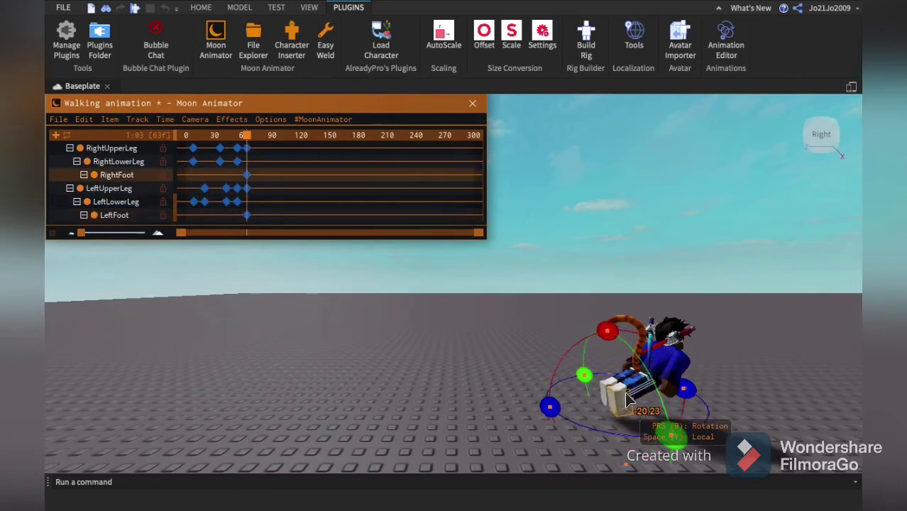
pyautogui.click(638, 390)
pyautogui.click(625, 393)
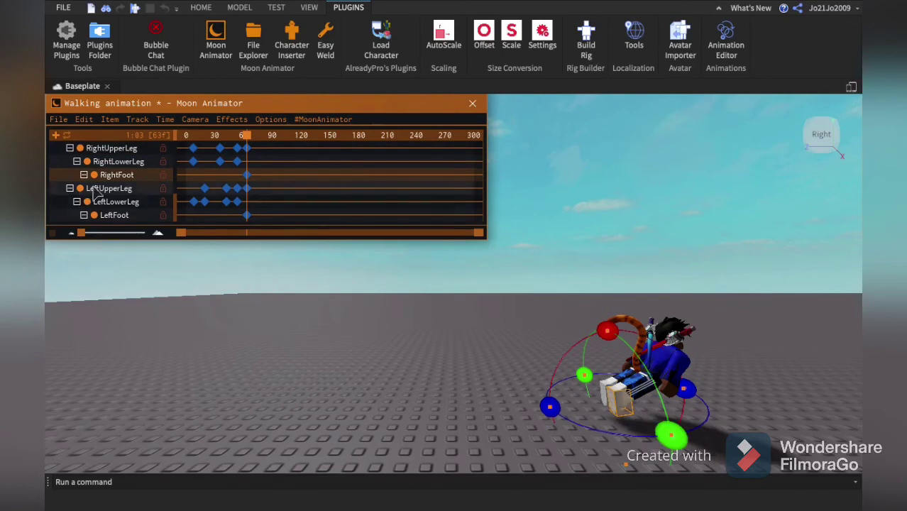
pyautogui.click(115, 161)
pyautogui.moveTo(607, 330)
pyautogui.mouseDown()
pyautogui.moveTo(615, 336)
pyautogui.moveTo(620, 325)
pyautogui.mouseUp()
pyautogui.press('w')
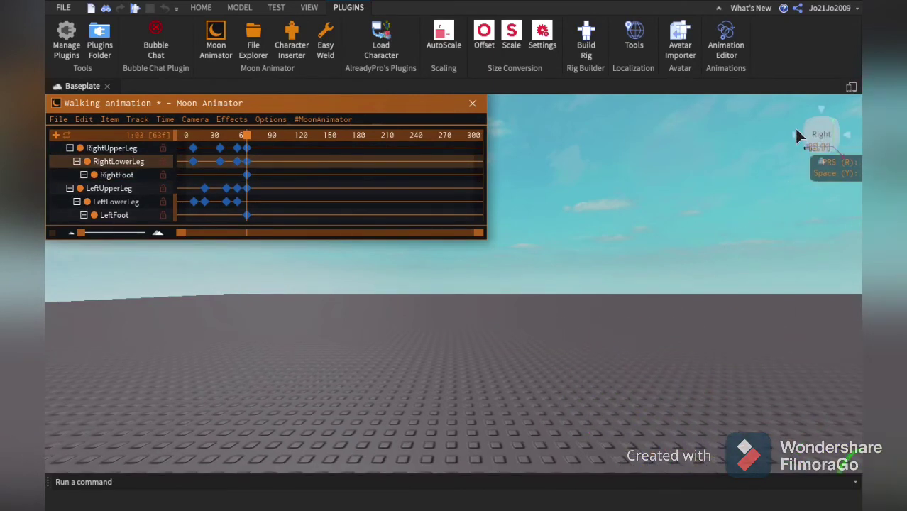
pyautogui.click(798, 135)
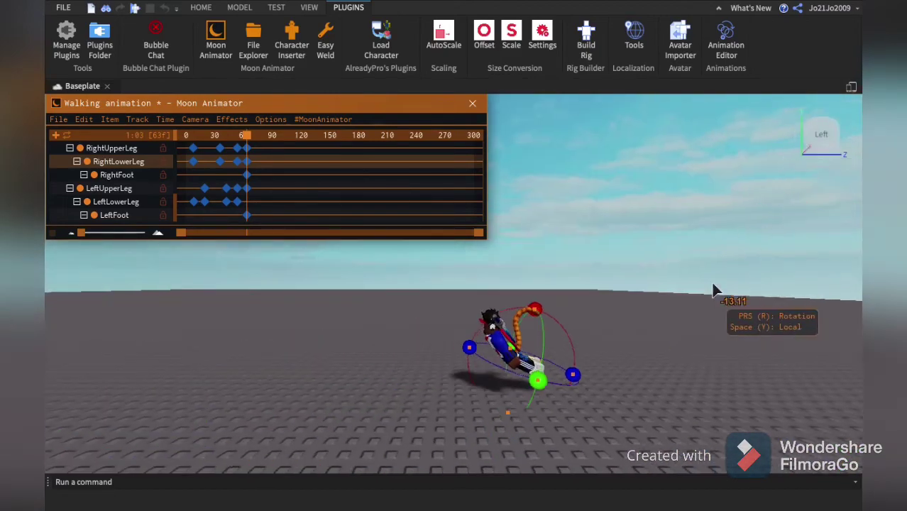
# Rotate the left lower leg at frame 63 to match the bend of the right lower leg.
pyautogui.click(90, 201)
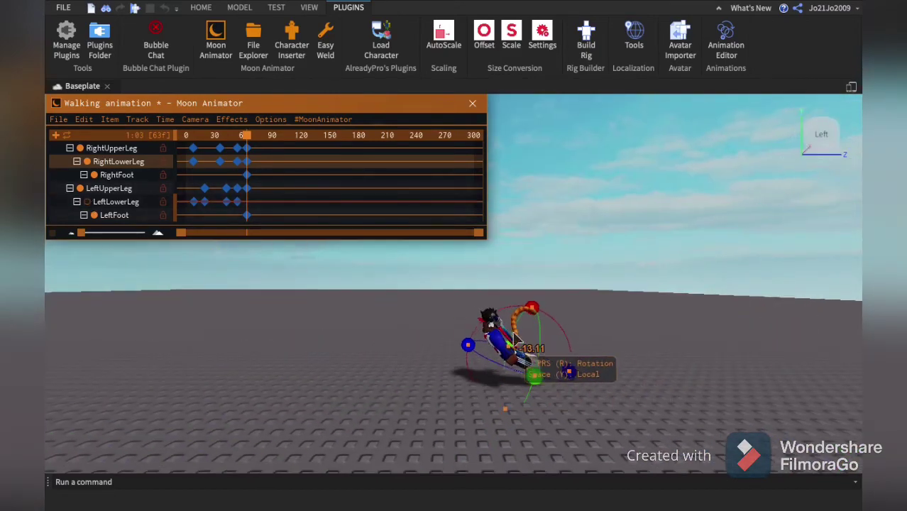
pyautogui.moveTo(531, 309); pyautogui.dragTo(535, 306)
pyautogui.click(95, 201)
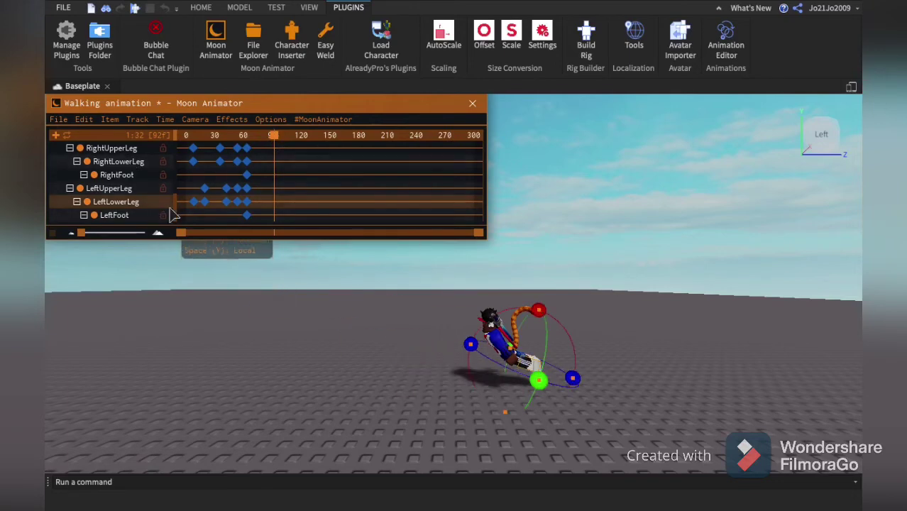
# Move the LowerTorso high up into the sky at frame 92 so the character flies off the ground.
pyautogui.scroll(5, 178, 185)
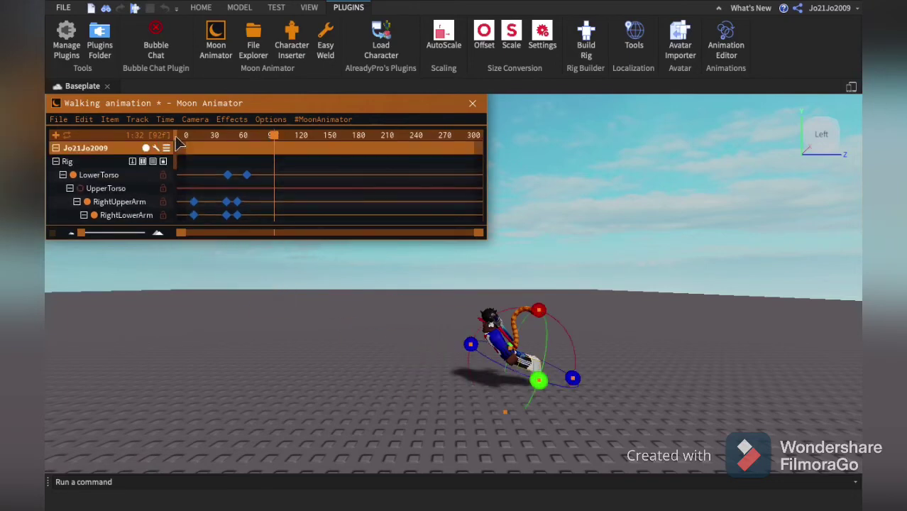
pyautogui.click(93, 176)
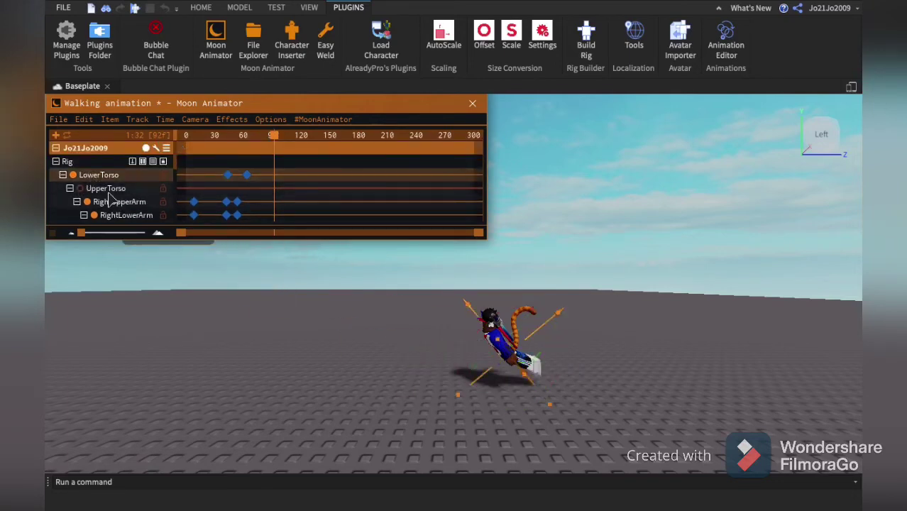
pyautogui.moveTo(385, 338); pyautogui.dragTo(430, 101)
pyautogui.press('r')
pyautogui.press('s')
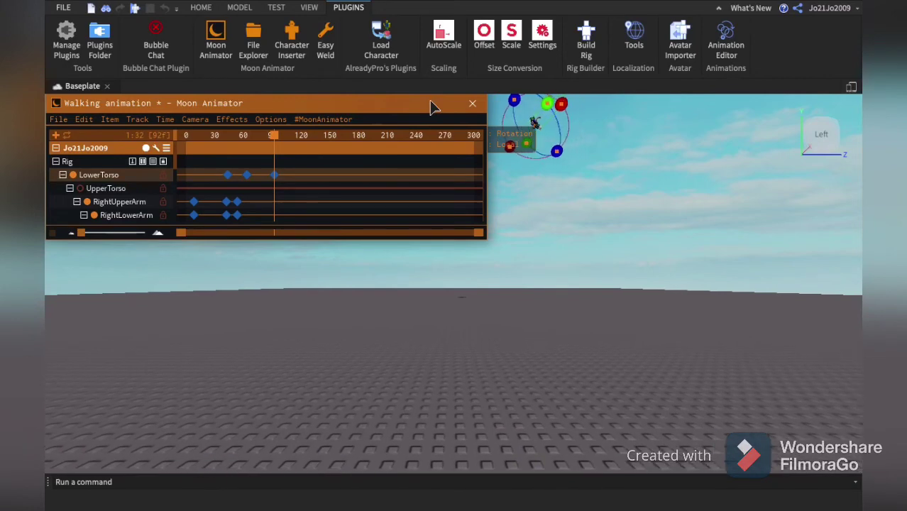
pyautogui.click(738, 254)
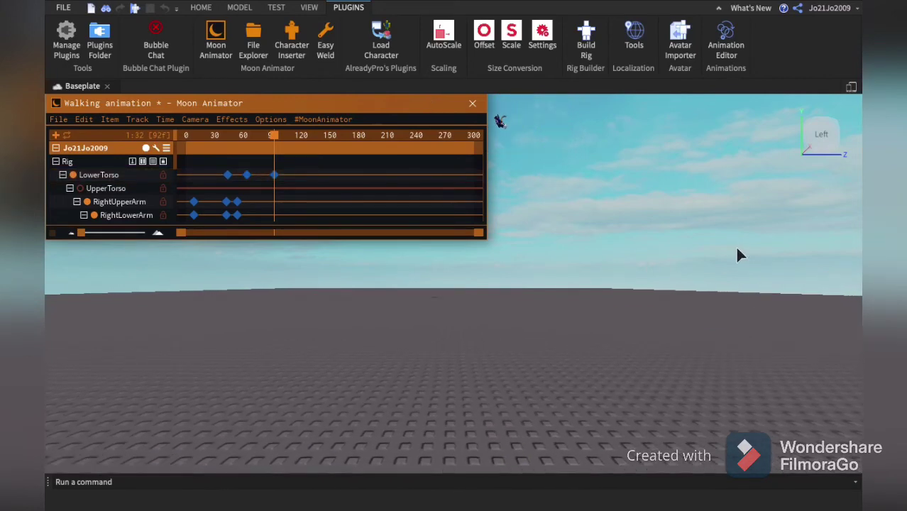
# Review the flight by running through the animation with the timeline window kept clear of the character.
pyautogui.press('d')
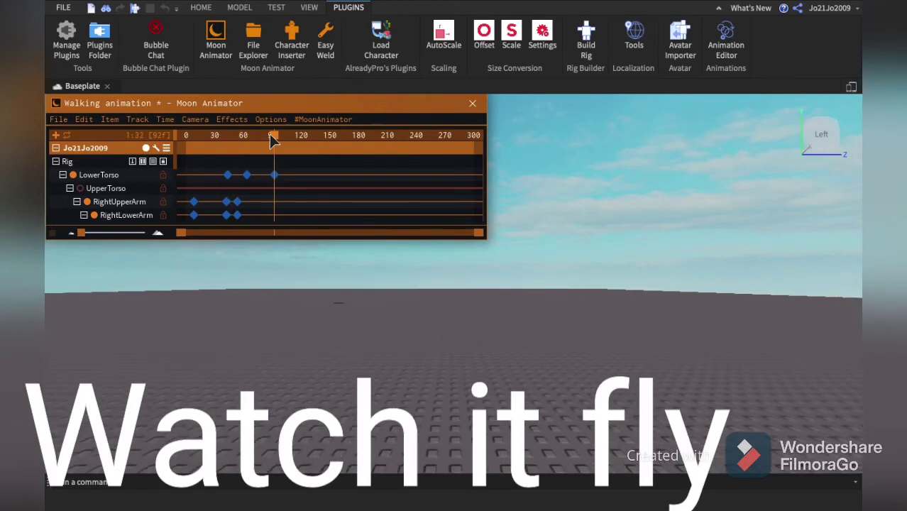
pyautogui.moveTo(406, 99); pyautogui.dragTo(488, 290)
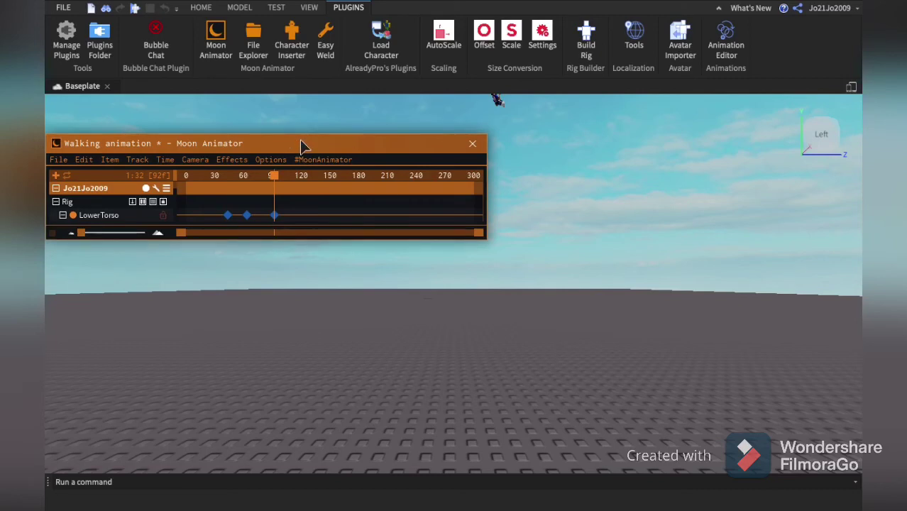
pyautogui.moveTo(300, 145); pyautogui.dragTo(297, 222)
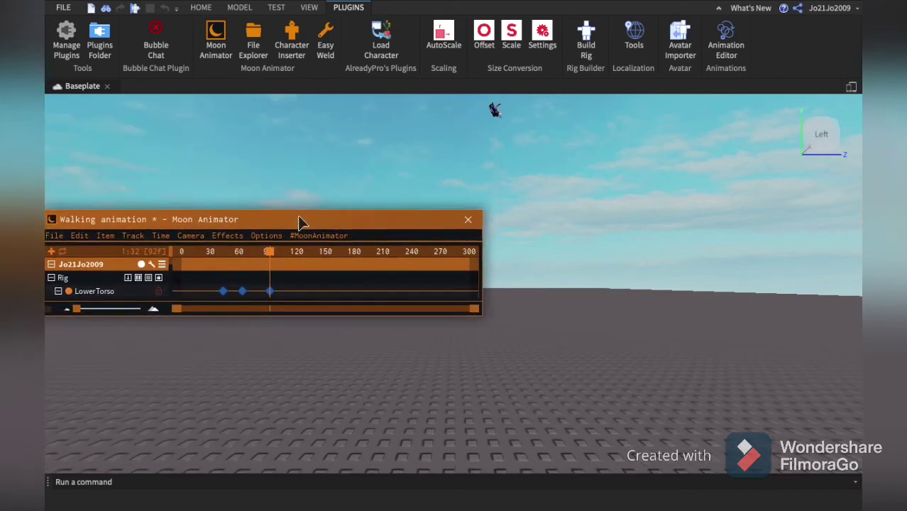
pyautogui.press('e')
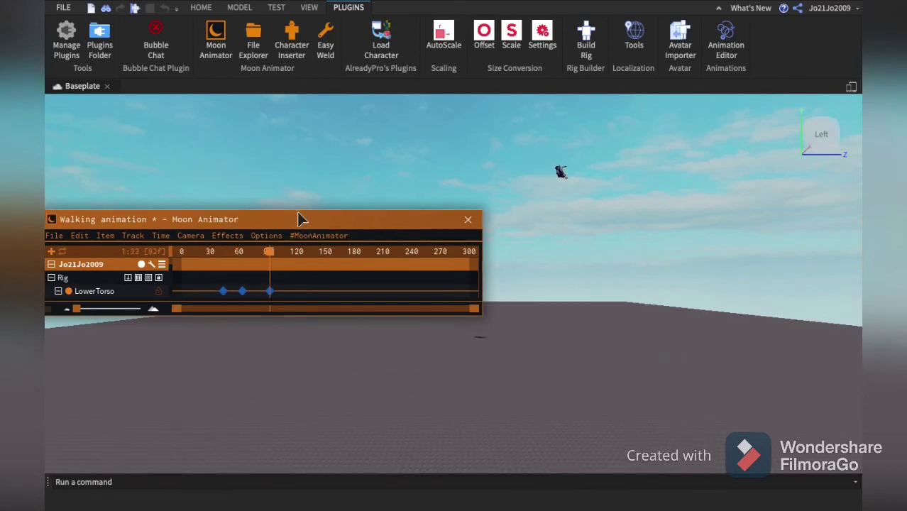
pyautogui.moveTo(299, 219); pyautogui.dragTo(292, 104)
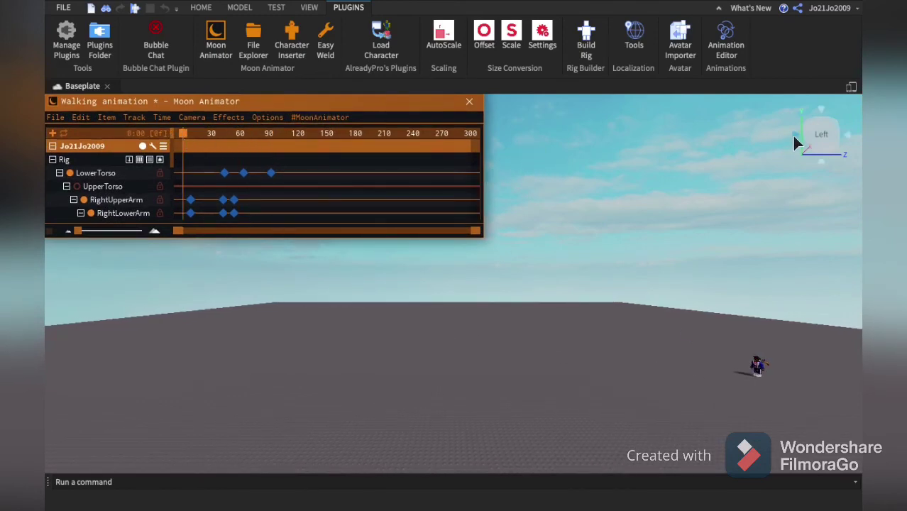
# Frame the standing character close up from its right side at frame 0 as the opening cutscene shot.
pyautogui.click(794, 138)
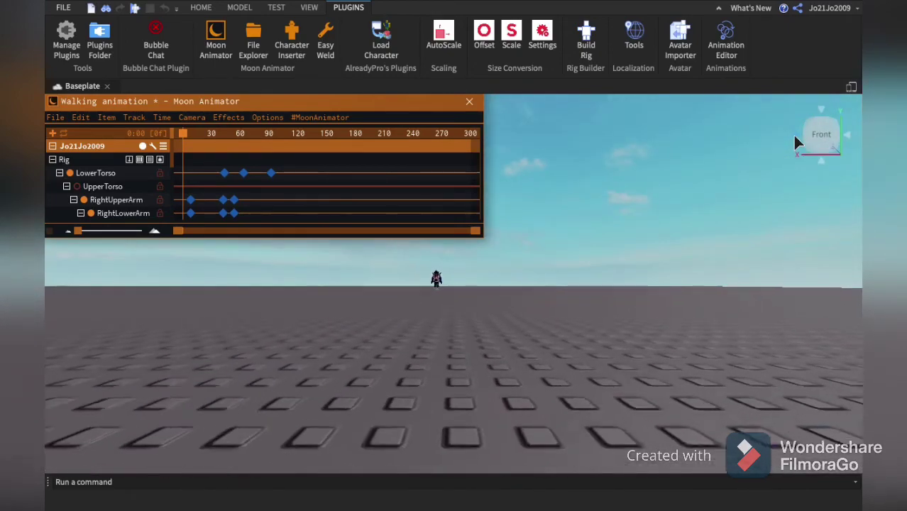
pyautogui.press('w')
pyautogui.press('a')
pyautogui.moveTo(182, 139); pyautogui.dragTo(200, 149)
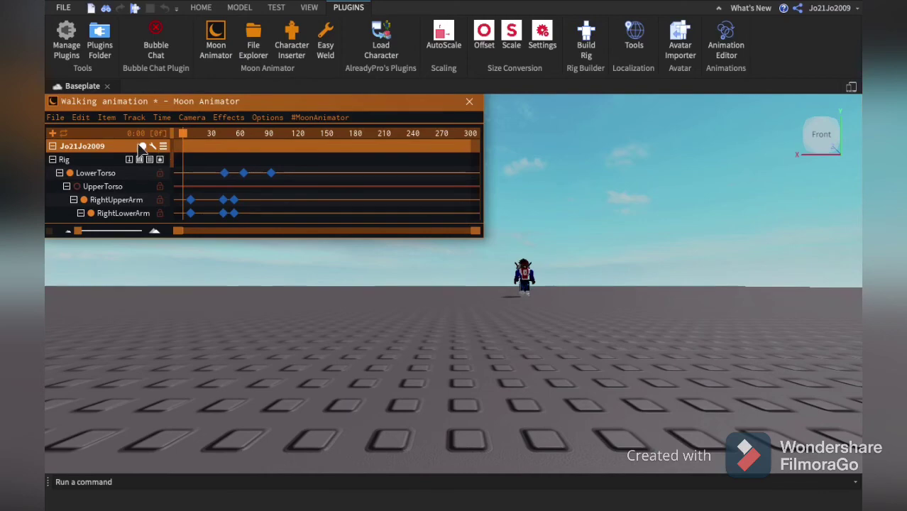
pyautogui.press('d')
pyautogui.press('w')
pyautogui.press('a')
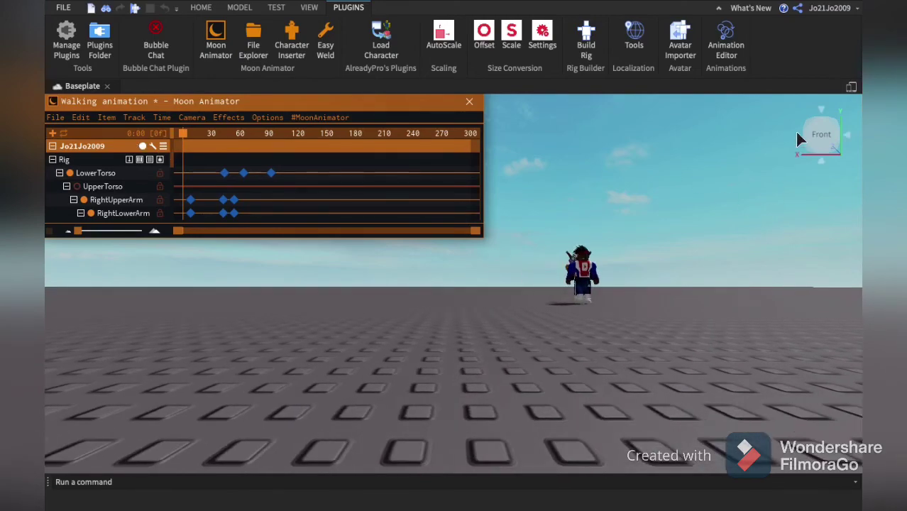
pyautogui.click(796, 133)
pyautogui.press('a')
pyautogui.press('e')
pyautogui.press('a')
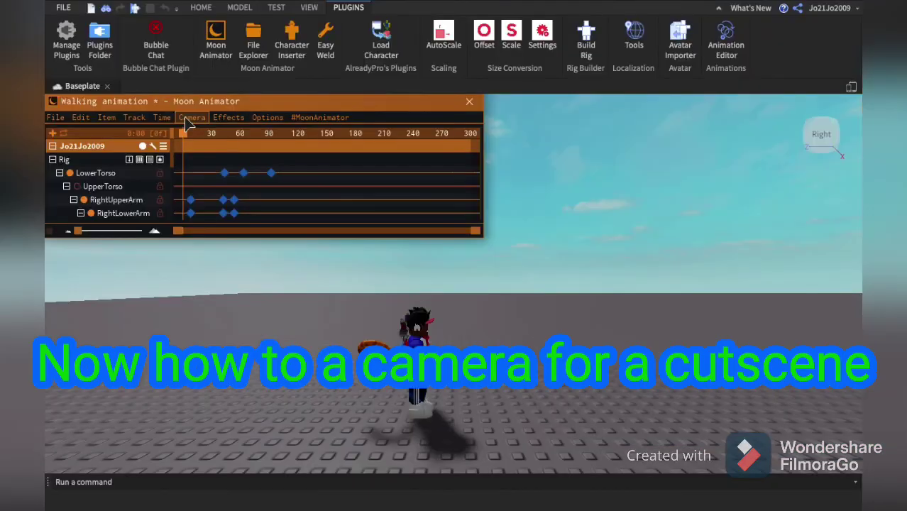
# Add a camera to the animation and keyframe its CFrame at frame 0.
pyautogui.click(190, 118)
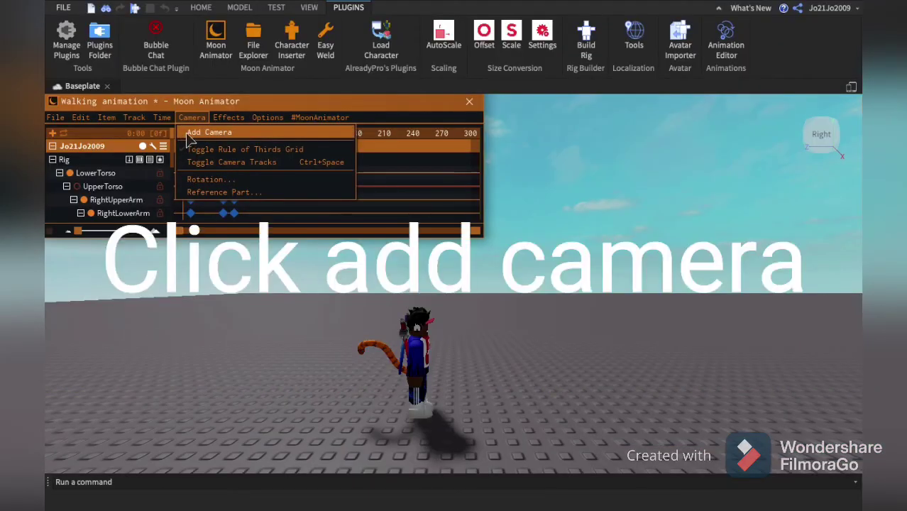
pyautogui.click(206, 133)
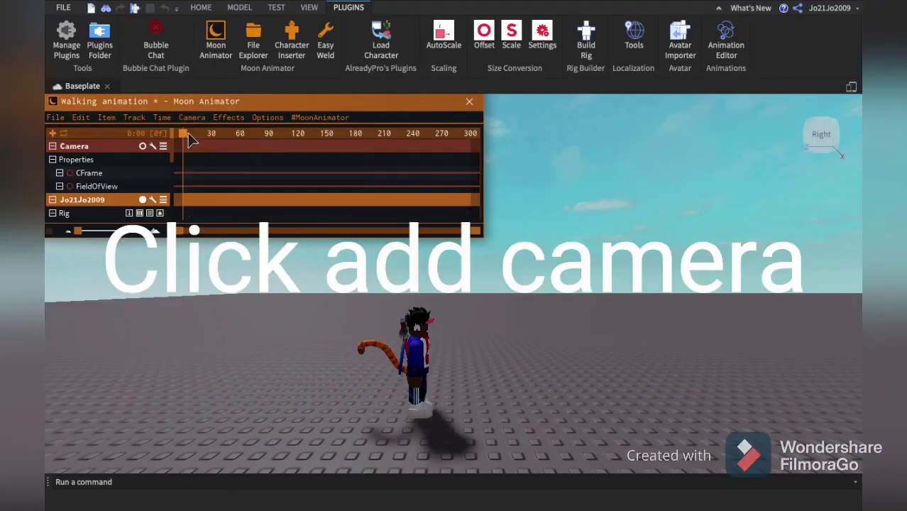
pyautogui.click(99, 178)
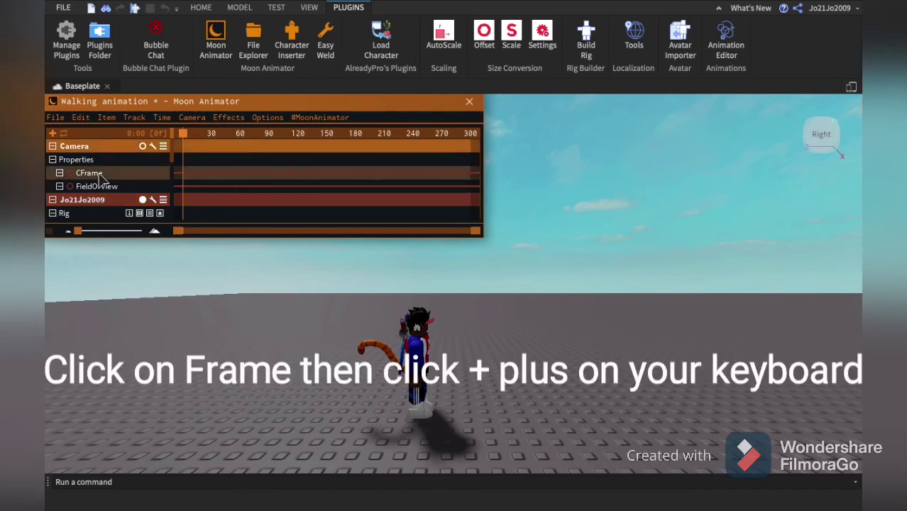
pyautogui.press('+')
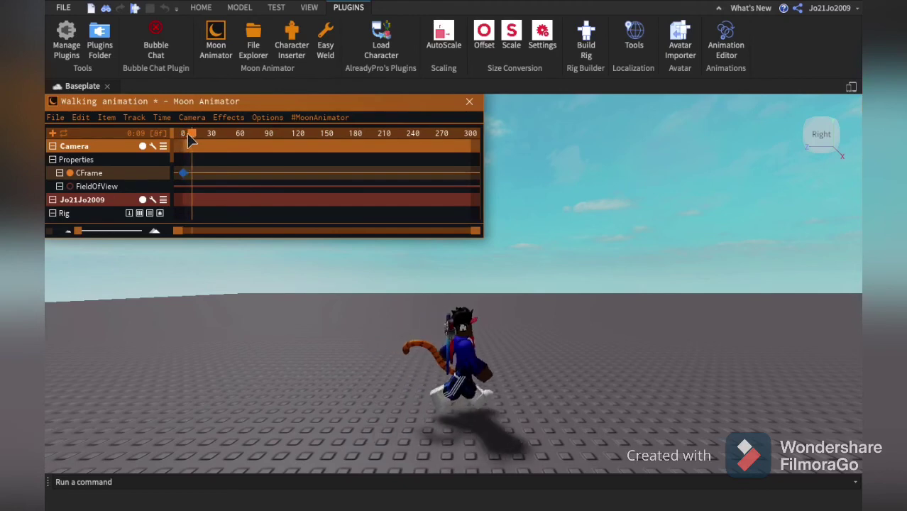
# Reframe the character and keyframe the camera's CFrame at about frame 40 and at frame 97.
pyautogui.moveTo(182, 139)
pyautogui.mouseDown()
pyautogui.moveTo(237, 146)
pyautogui.moveTo(217, 161)
pyautogui.moveTo(186, 138)
pyautogui.moveTo(287, 138)
pyautogui.moveTo(235, 142)
pyautogui.moveTo(279, 140)
pyautogui.moveTo(170, 128)
pyautogui.mouseUp()
pyautogui.press('+')
pyautogui.press('e')
pyautogui.press('d')
pyautogui.press('+')
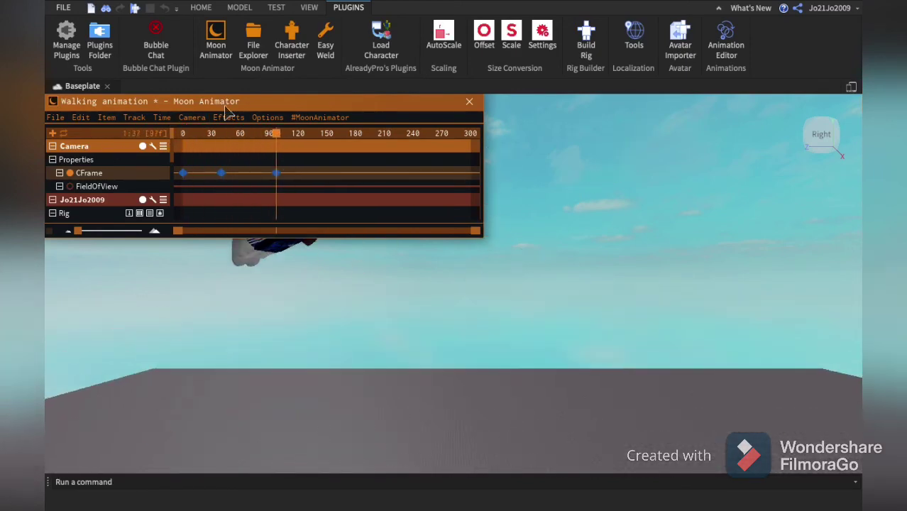
# Uncover the character and add a camera CFrame keyframe at frame 66, between the last two camera keyframes.
pyautogui.moveTo(227, 103); pyautogui.dragTo(541, 336)
pyautogui.moveTo(588, 367); pyautogui.dragTo(507, 378)
pyautogui.press('space')
pyautogui.click(588, 407)
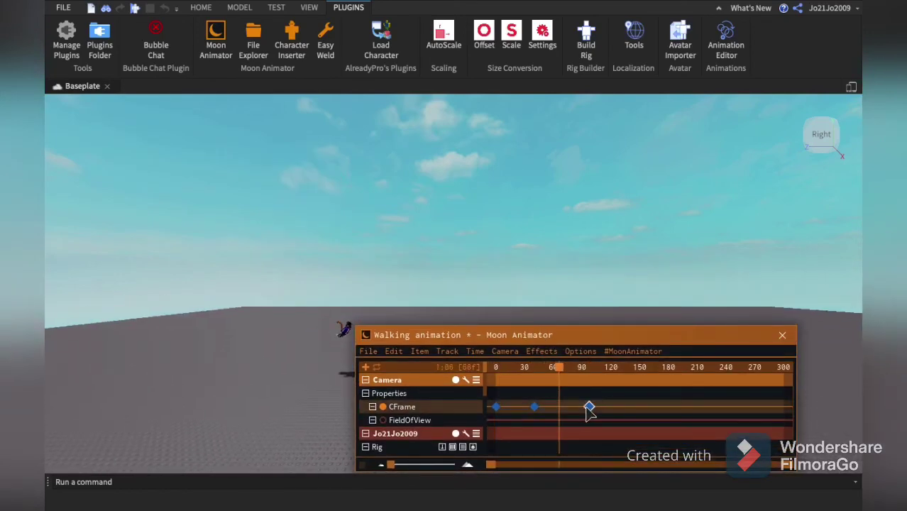
pyautogui.click(589, 407)
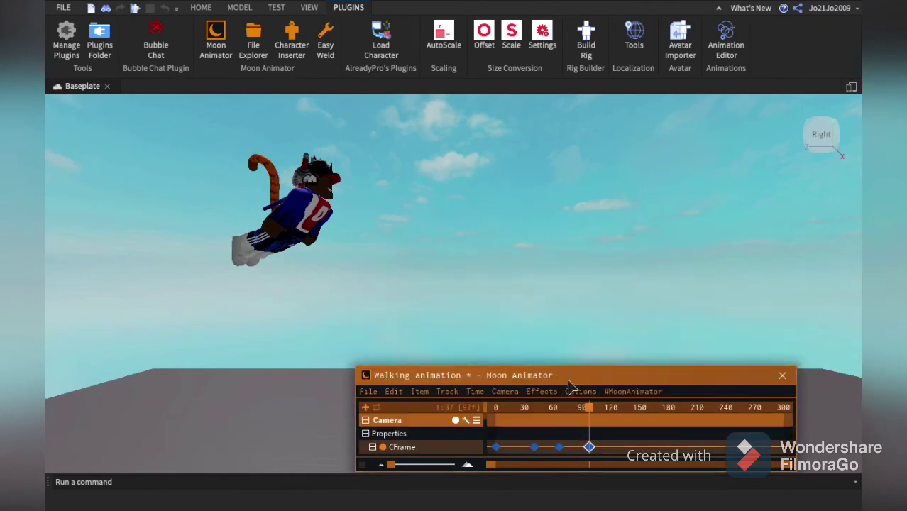
# Preview the camera animation through to frame 123 with the timeline window placed clear of the flying character.
pyautogui.moveTo(569, 387); pyautogui.dragTo(674, 105)
pyautogui.press('space')
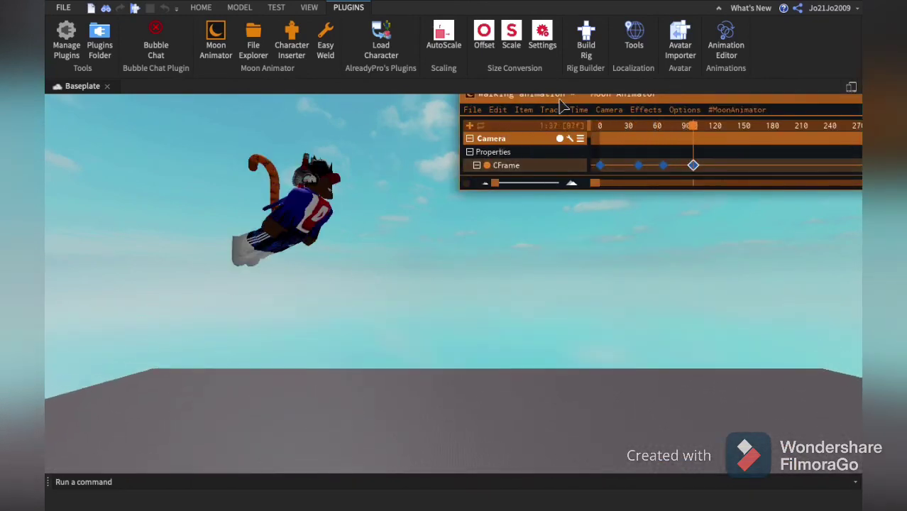
pyautogui.moveTo(561, 105); pyautogui.dragTo(517, 204)
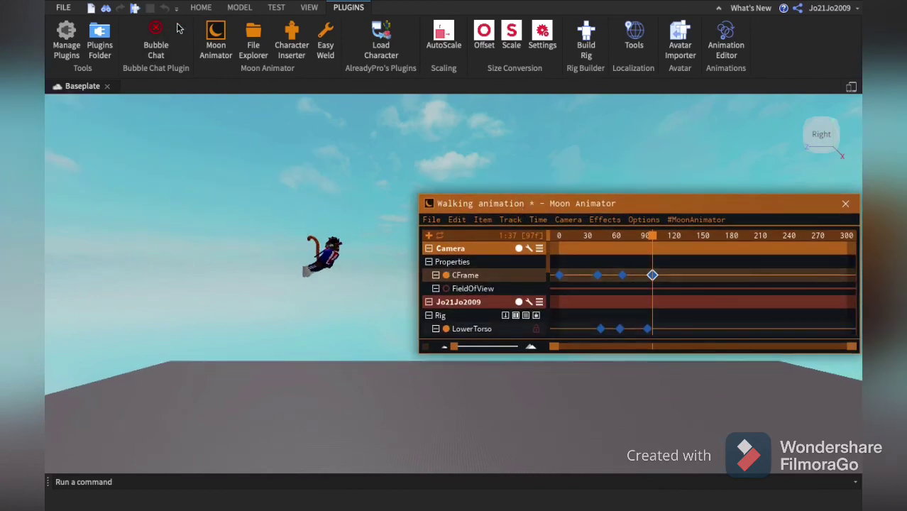
pyautogui.click(201, 9)
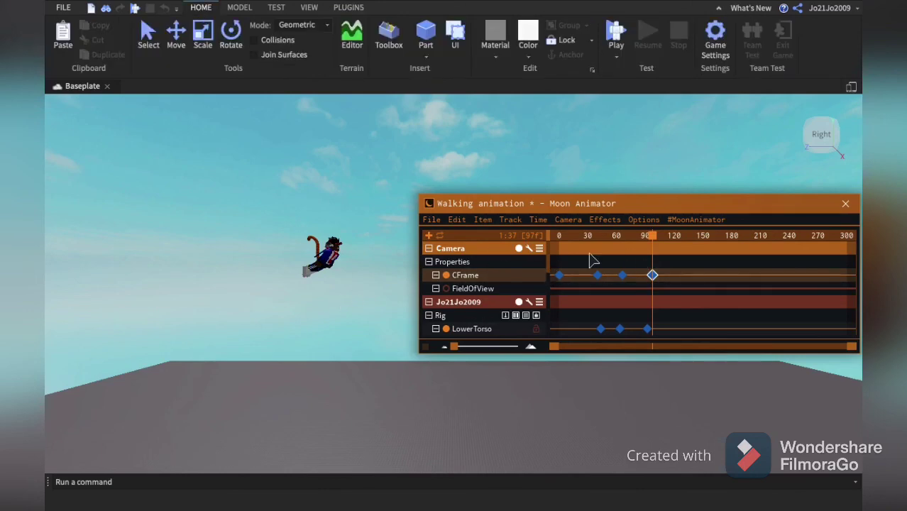
pyautogui.moveTo(654, 243); pyautogui.dragTo(662, 241)
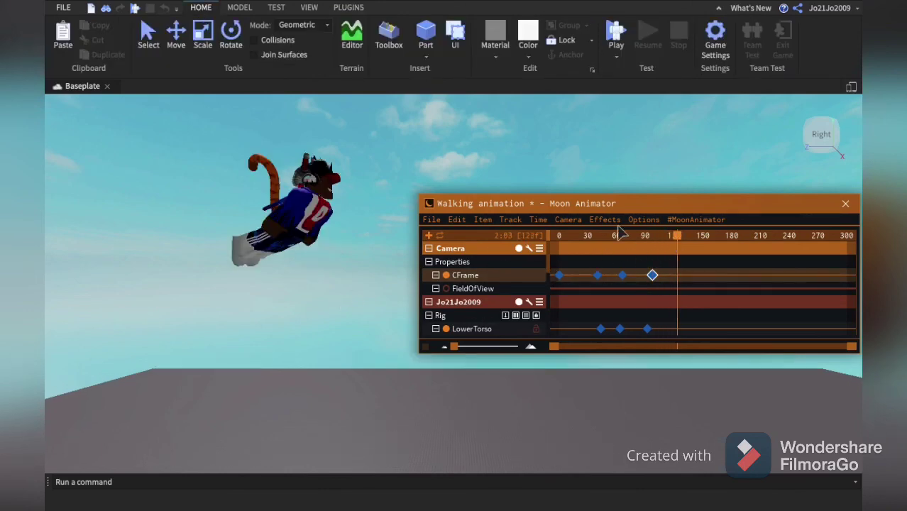
pyautogui.click(433, 221)
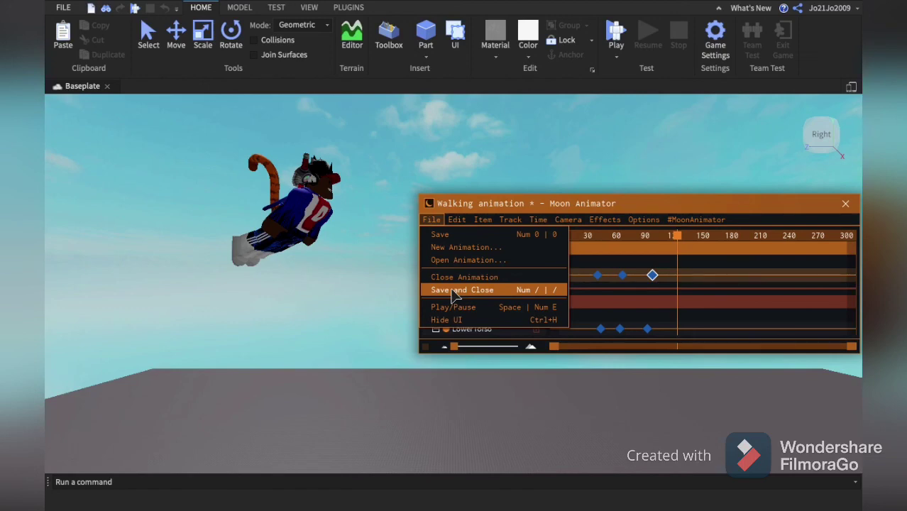
pyautogui.click(470, 224)
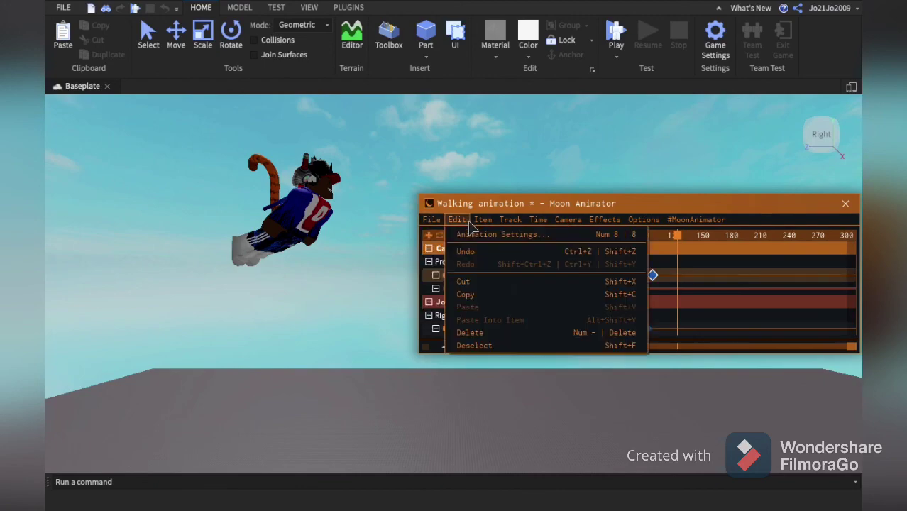
pyautogui.click(431, 220)
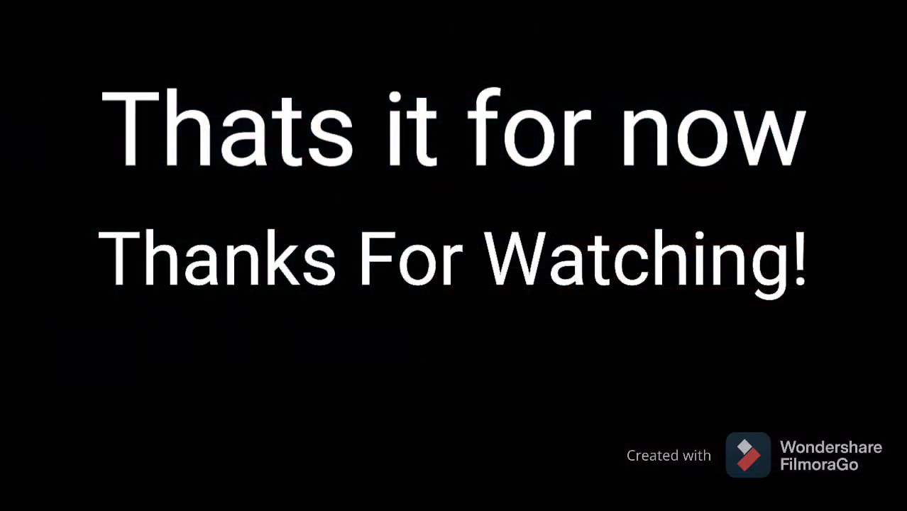